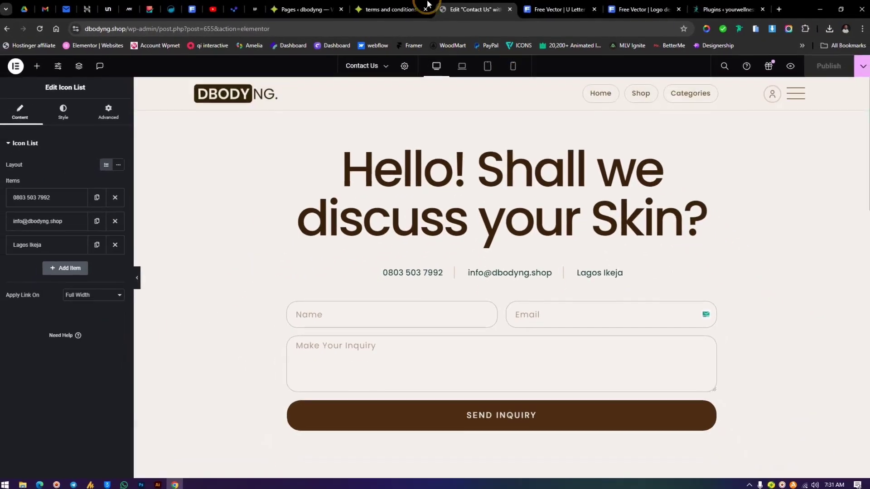
Switch from the Elementor editor to the live Terms & Conditions page tab.
left_click(393, 2)
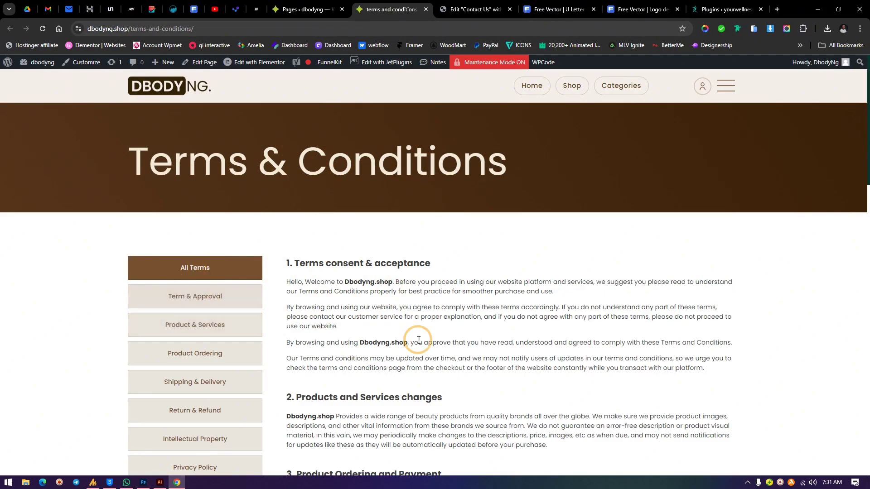
Filter the terms by Term & Approval, Product & Services, Product Ordering and Shipping & Delivery, then All Terms.
scroll(501, 334, "down", 5)
scroll(501, 334, "down", 4)
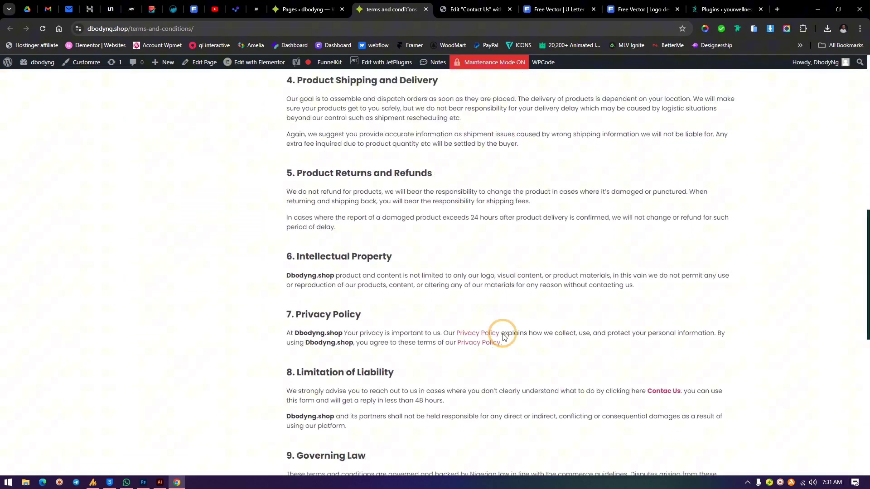
scroll(230, 308, "up", 10)
left_click(229, 309)
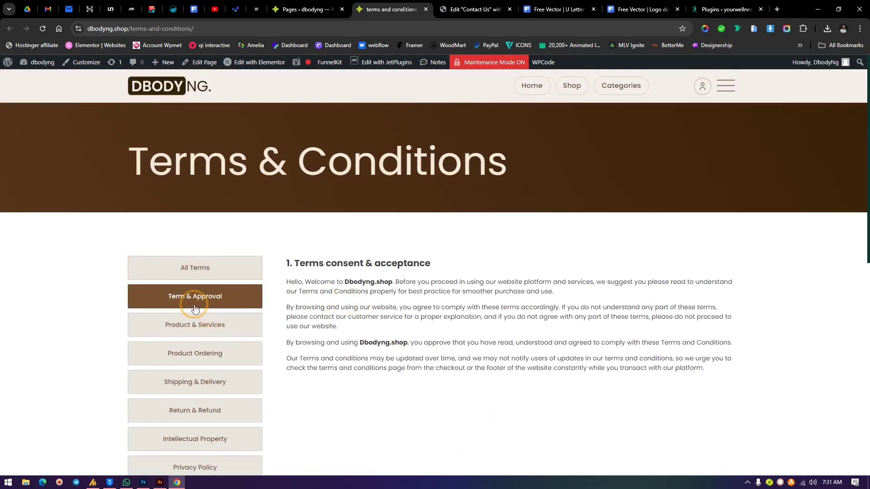
left_click(135, 271)
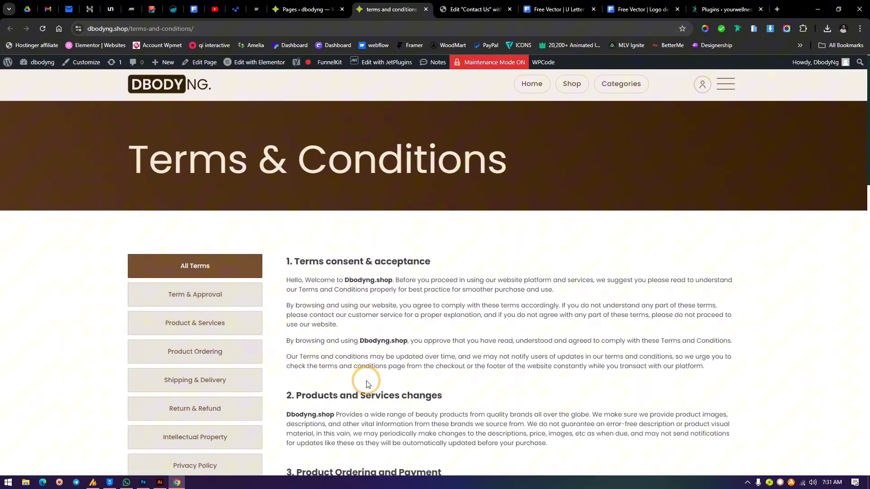
scroll(325, 231, "down", 3)
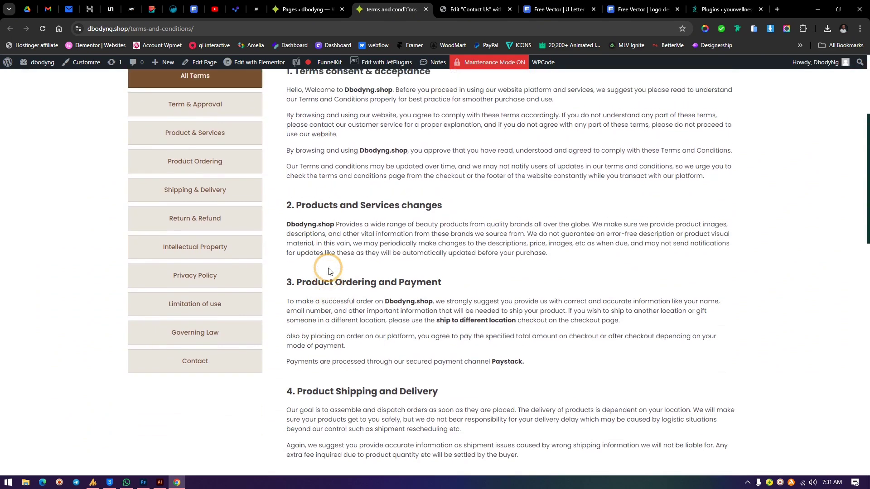
left_click(195, 243)
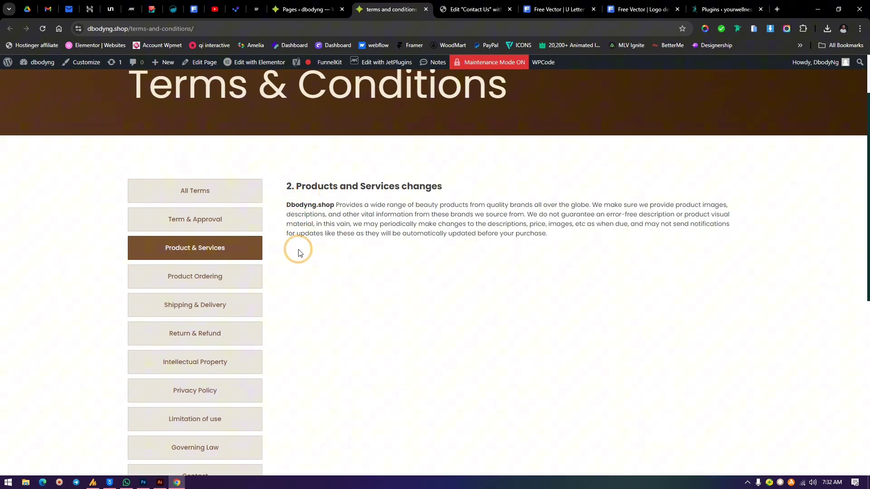
left_click(208, 282)
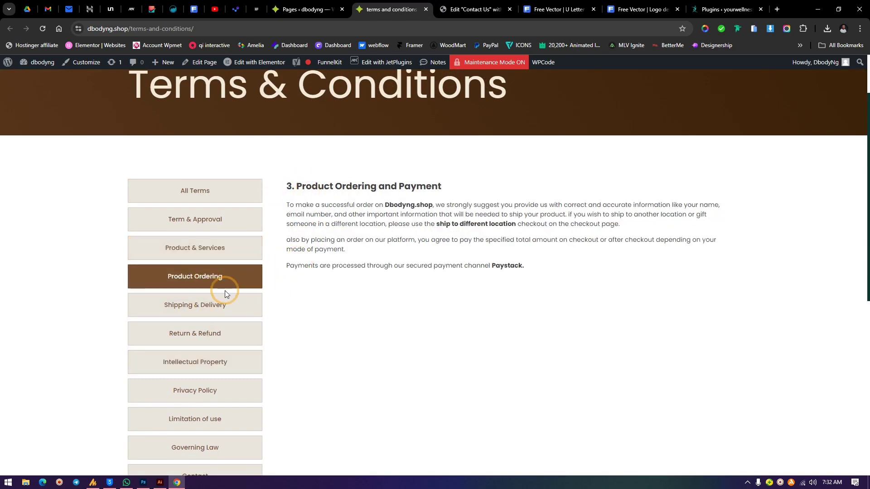
left_click(249, 241)
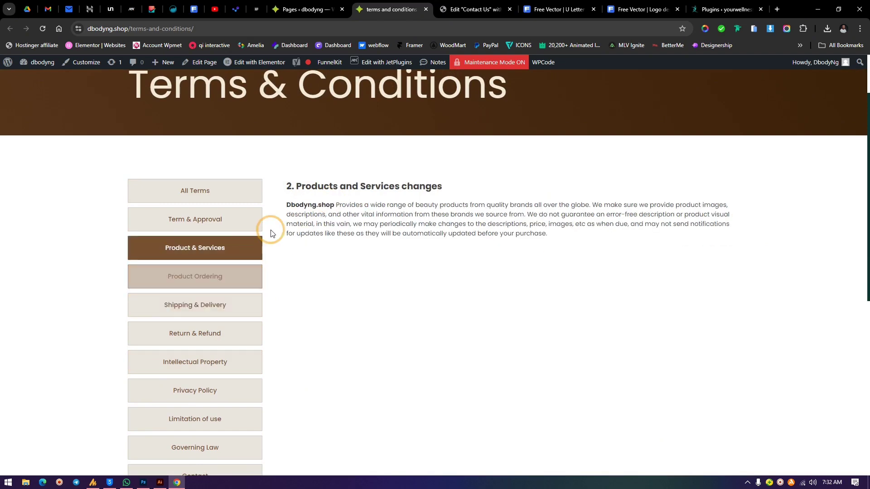
left_click(206, 285)
left_click(176, 306)
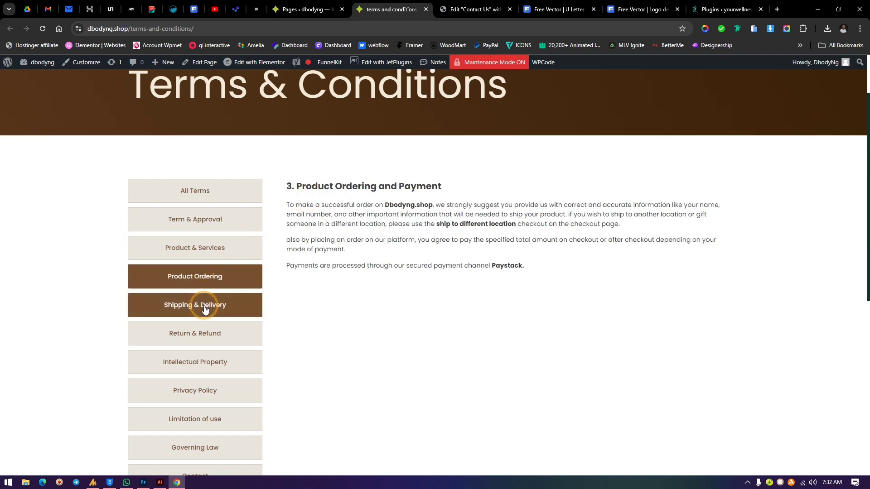
left_click(219, 190)
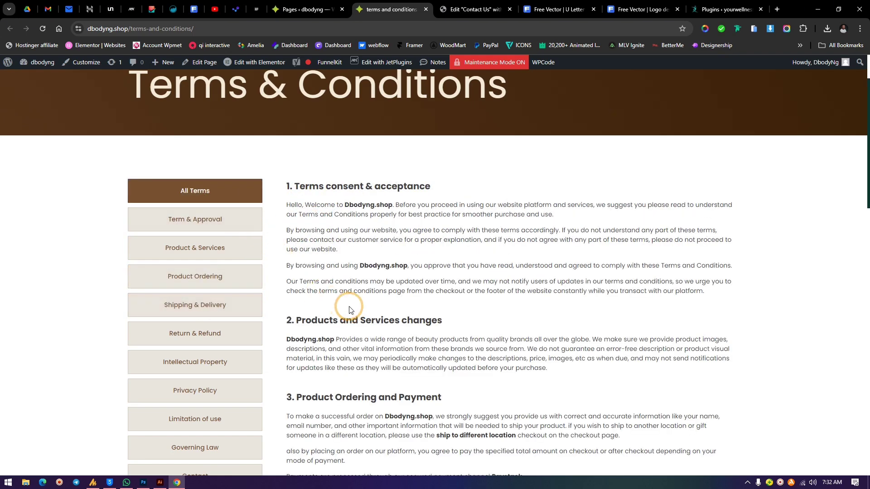
View Term & Approval, Shipping & Delivery, Return & Refund and Intellectual Property, then scroll All Terms.
left_click(177, 221)
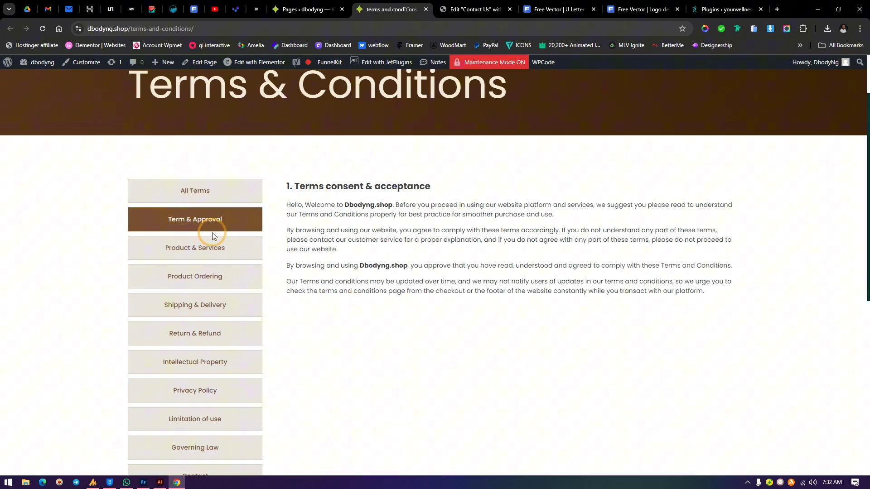
scroll(208, 381, "down", 3)
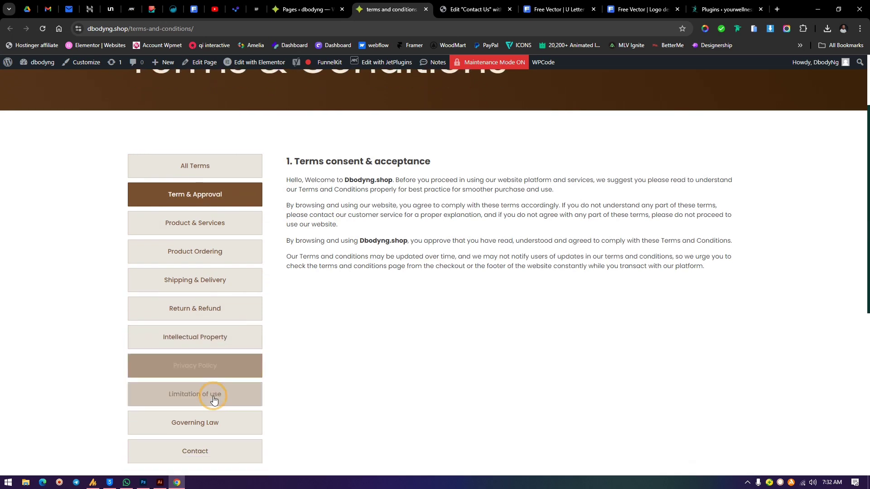
left_click(188, 174)
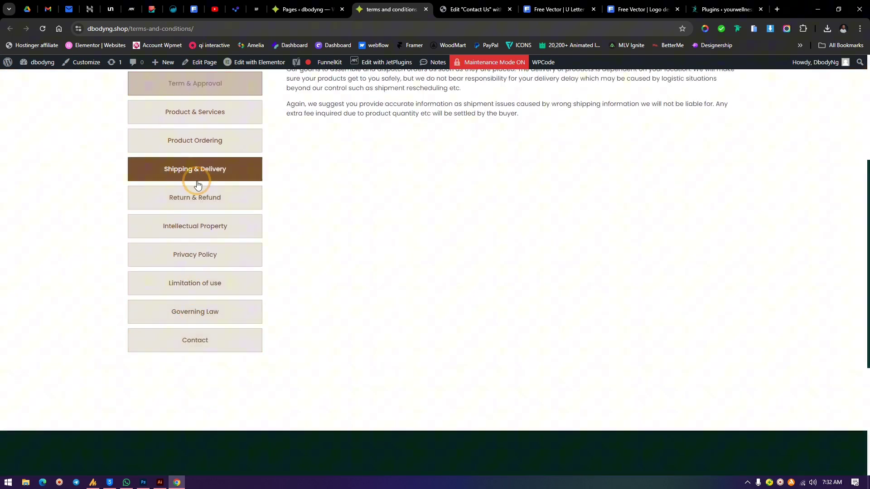
left_click(206, 203)
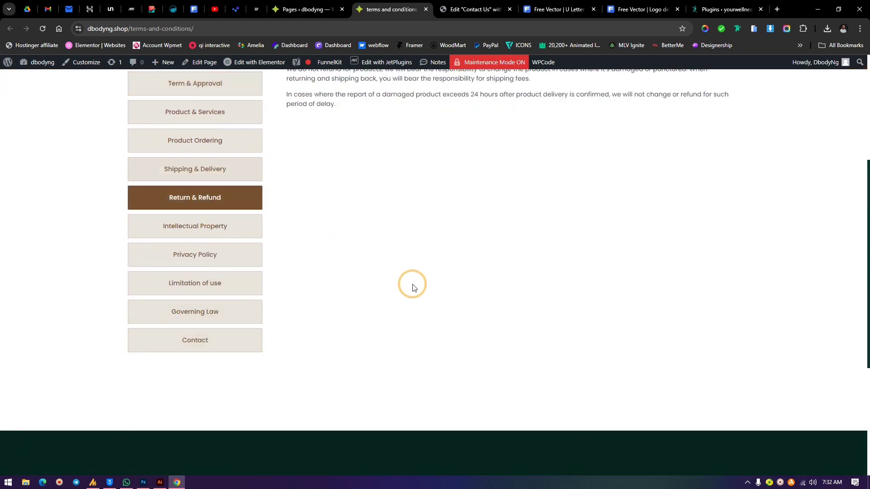
left_click(168, 226)
scroll(369, 210, "up", 5)
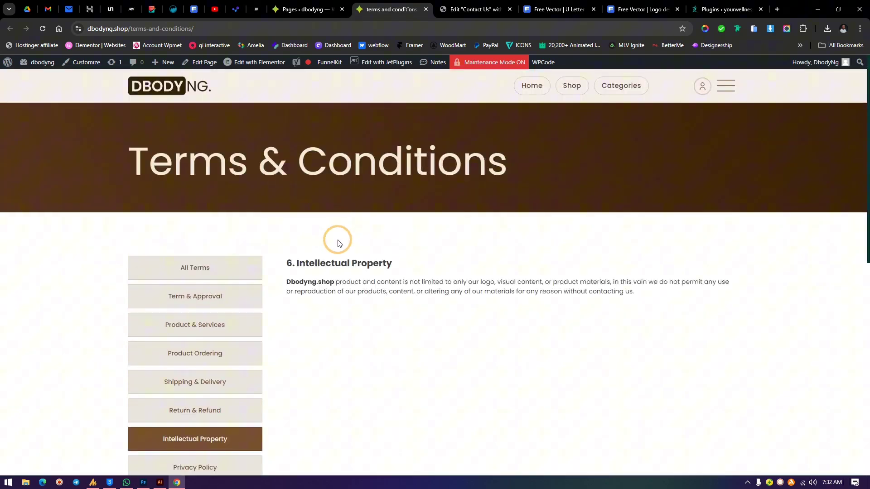
left_click(224, 260)
scroll(408, 256, "down", 7)
scroll(426, 255, "down", 12)
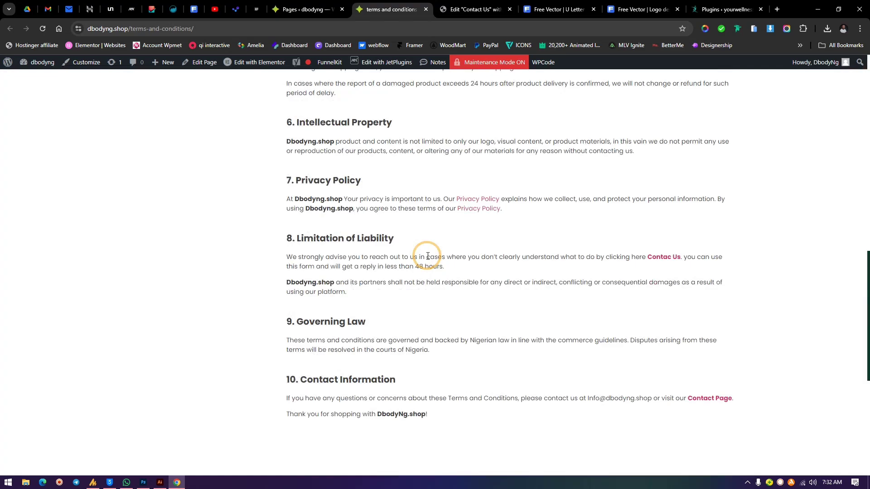
scroll(428, 254, "up", 11)
scroll(429, 254, "up", 10)
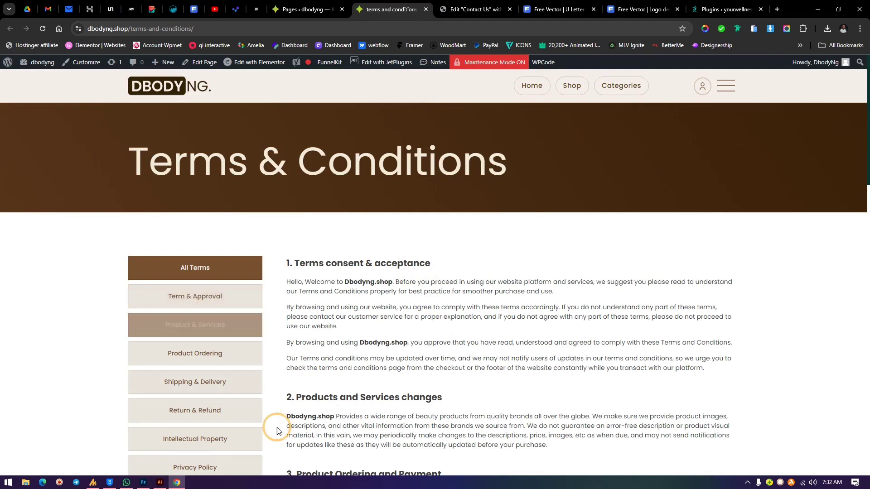
scroll(315, 311, "down", 3)
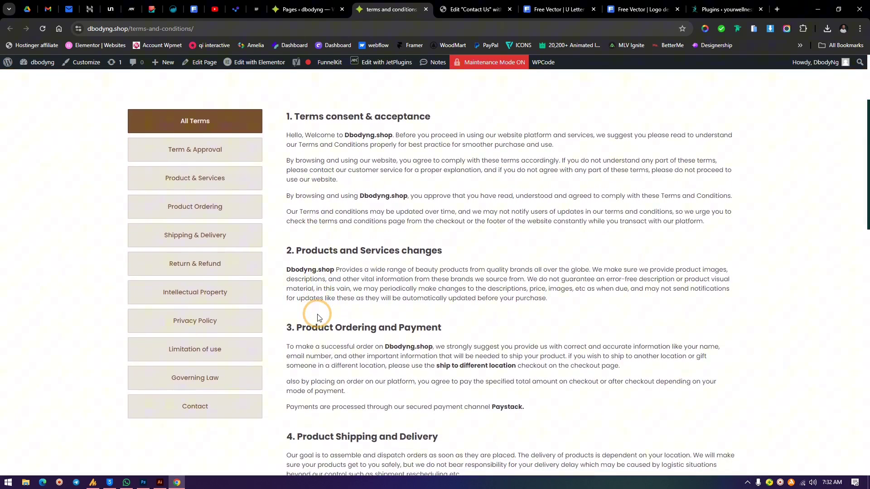
scroll(313, 313, "up", 3)
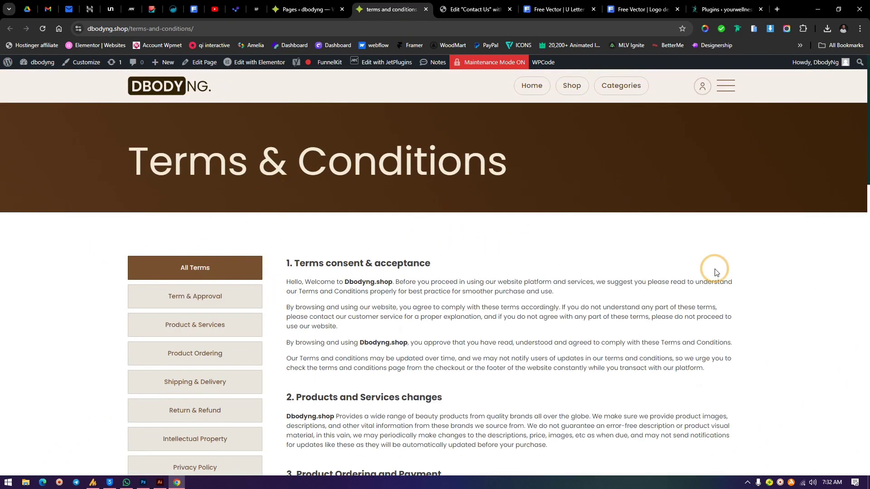
Inspect the page and try Term & Approval and Product & Services in the narrow mobile layout.
right_click(277, 240)
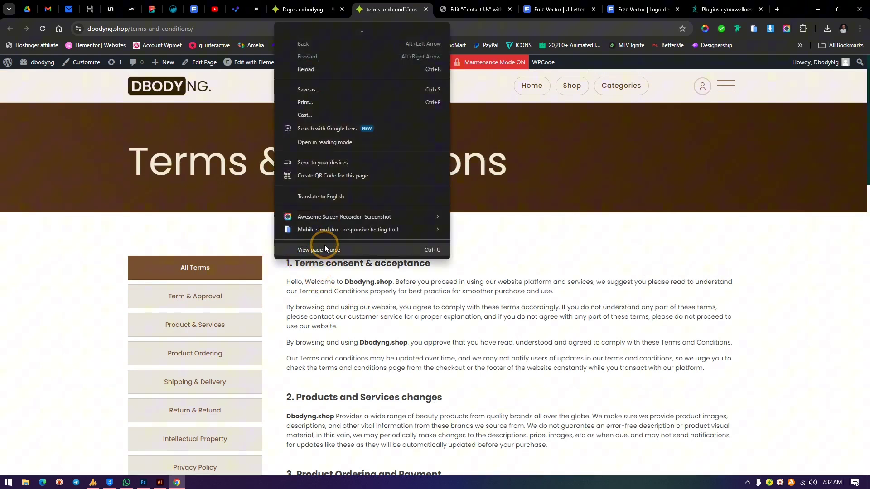
left_click(320, 254)
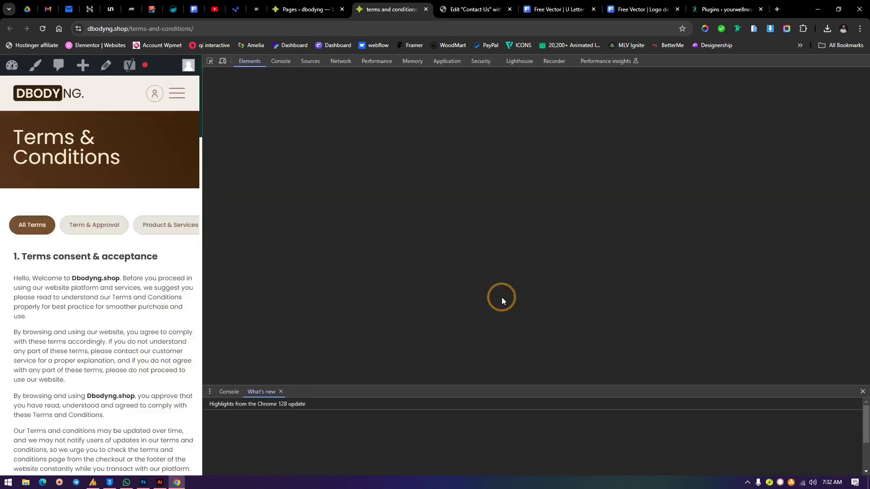
left_click(86, 233)
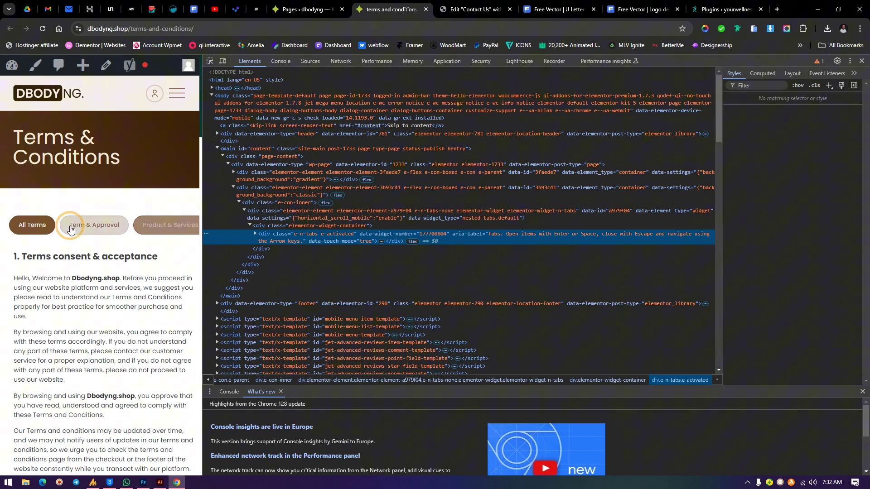
left_click(195, 228)
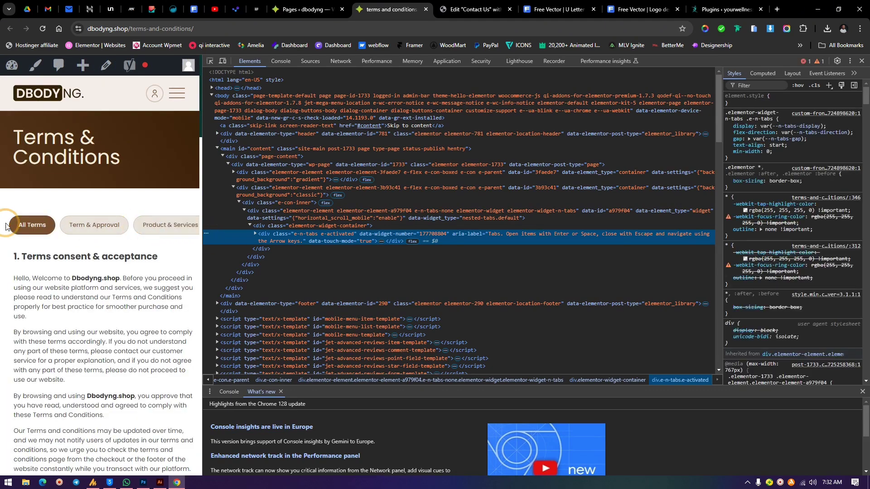
left_click(94, 226)
left_click(177, 228)
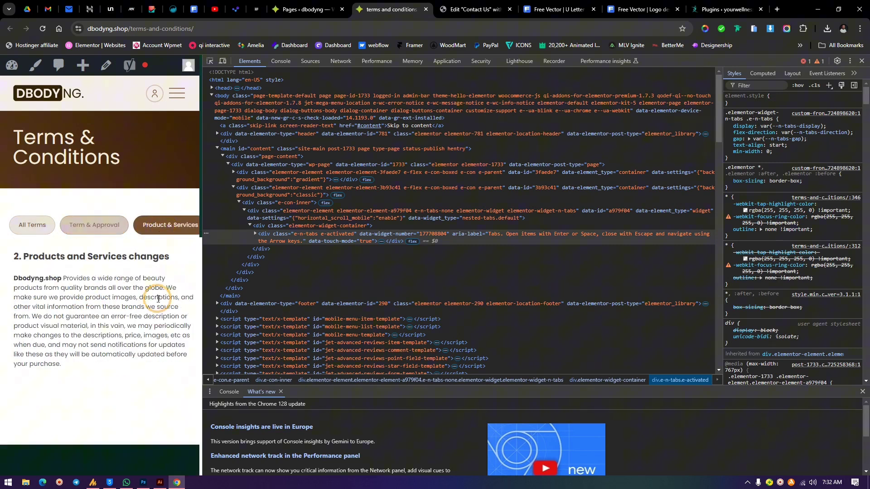
Return to All Terms and close DevTools to restore the desktop-width page.
left_click(32, 226)
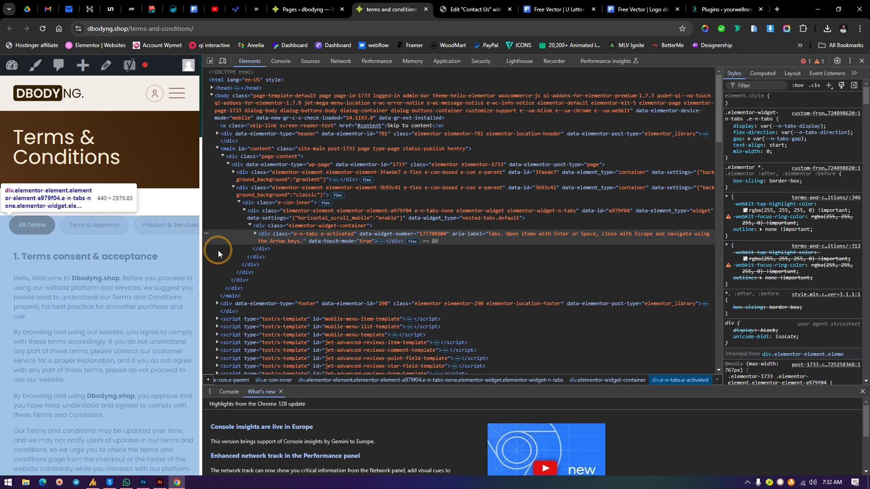
left_click(861, 61)
left_click(337, 388)
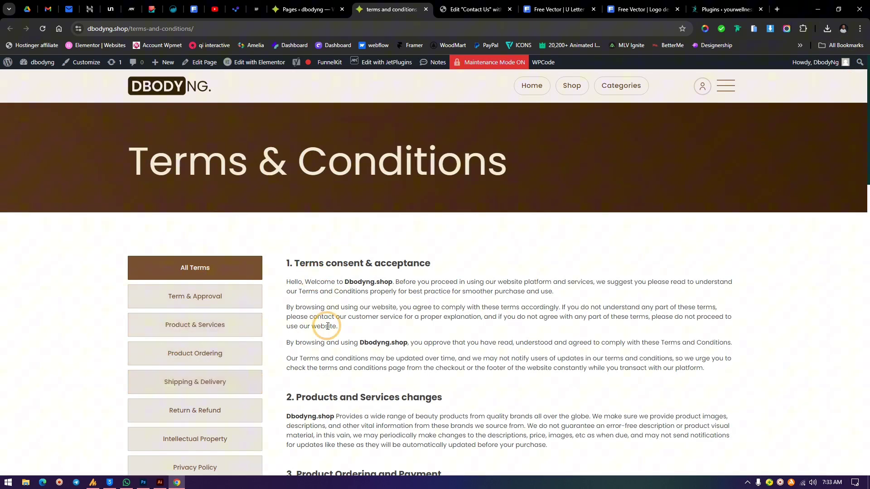
View Return & Refund, Intellectual Property and Privacy Policy, then All Terms, and return to the Contact Us editor.
scroll(376, 311, "down", 3)
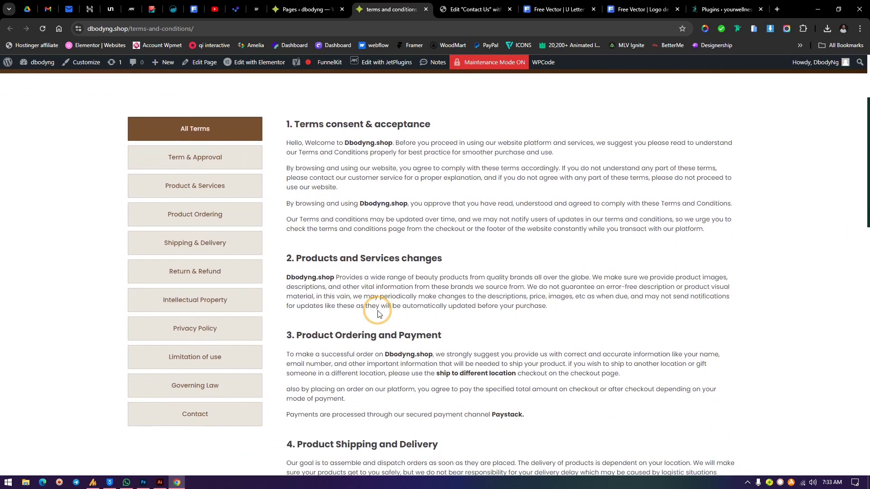
left_click(192, 274)
left_click(207, 305)
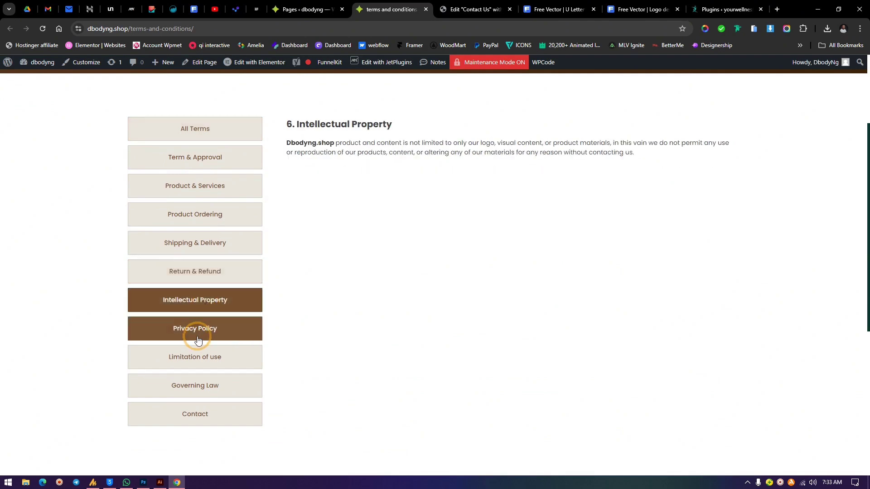
left_click(198, 340)
left_click(181, 267)
left_click(182, 135)
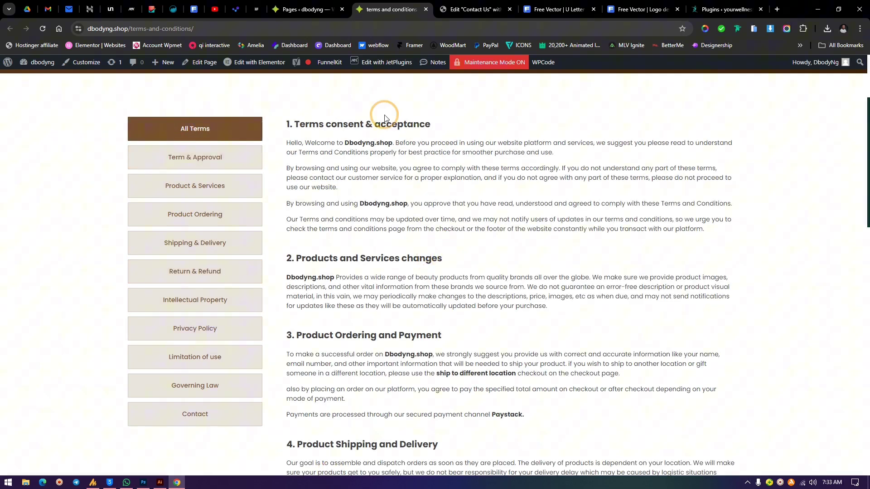
left_click(473, 9)
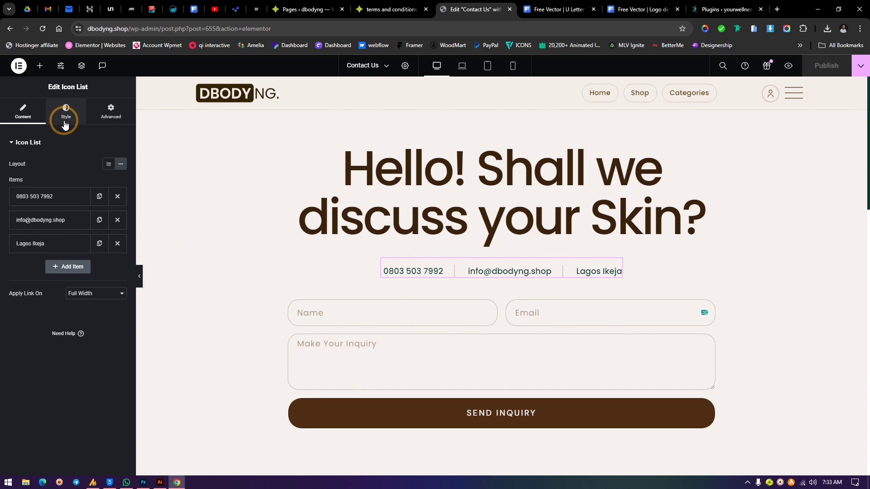
Unhide the second Icon List in Structure and set the container Direction to Row.
left_click(79, 68)
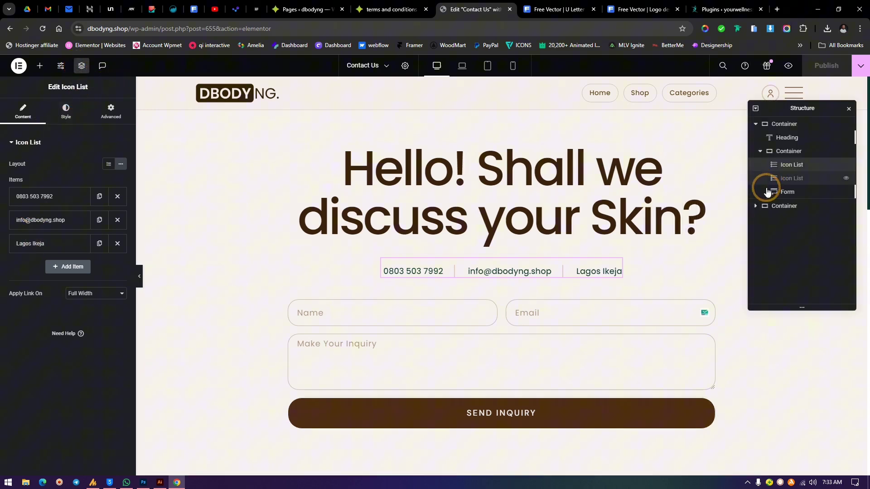
left_click(787, 179)
left_click(847, 181)
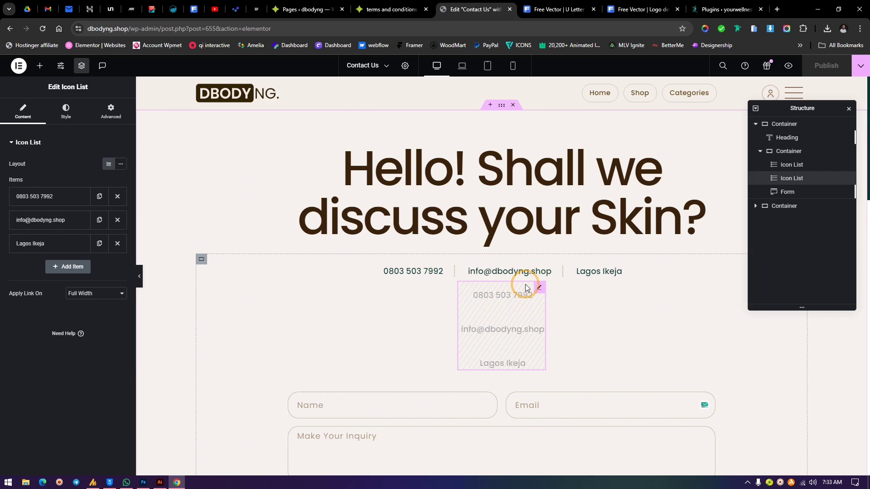
left_click(584, 277)
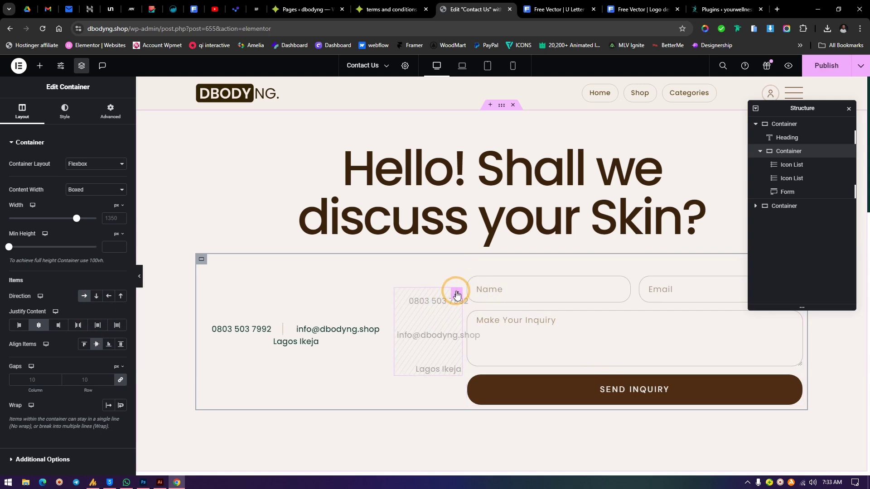
Select each contact list, hiding and re-showing the second Icon List.
left_click(456, 295)
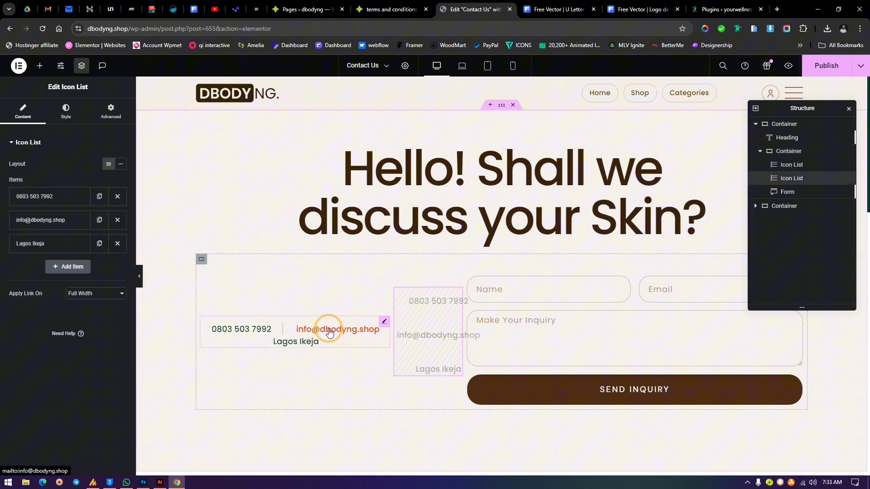
left_click(384, 321)
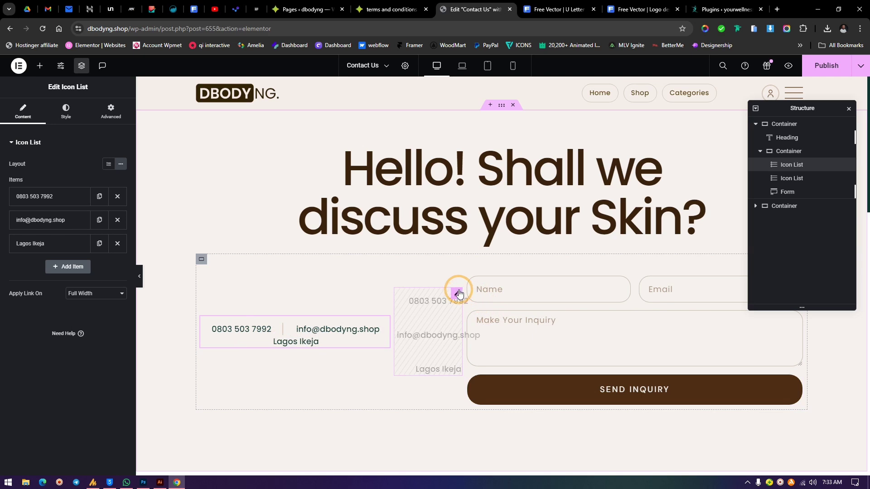
left_click(459, 293)
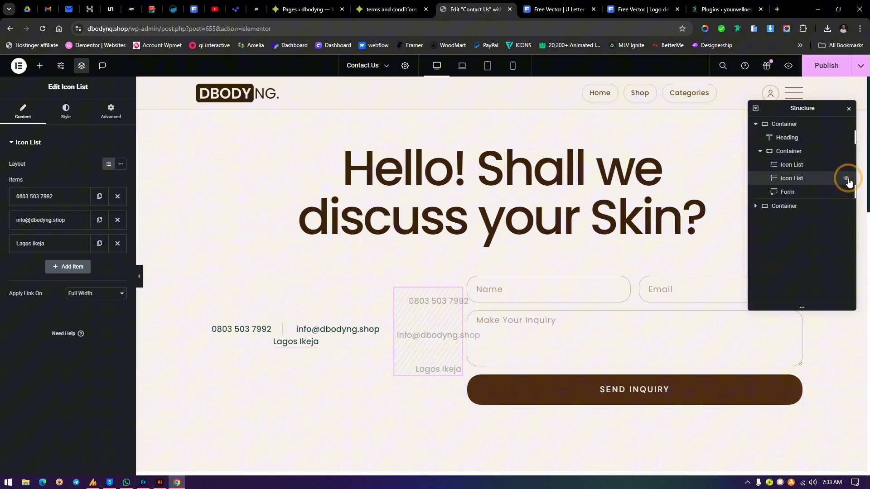
left_click(847, 179)
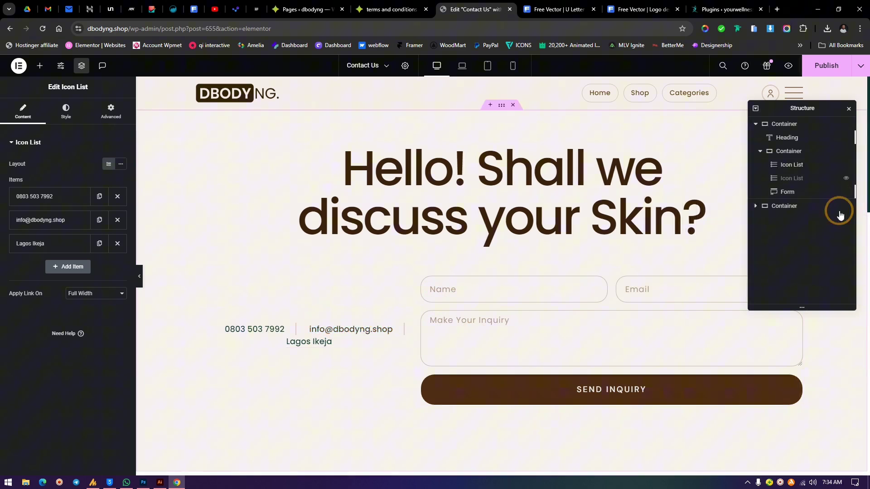
left_click(846, 181)
left_click(420, 319)
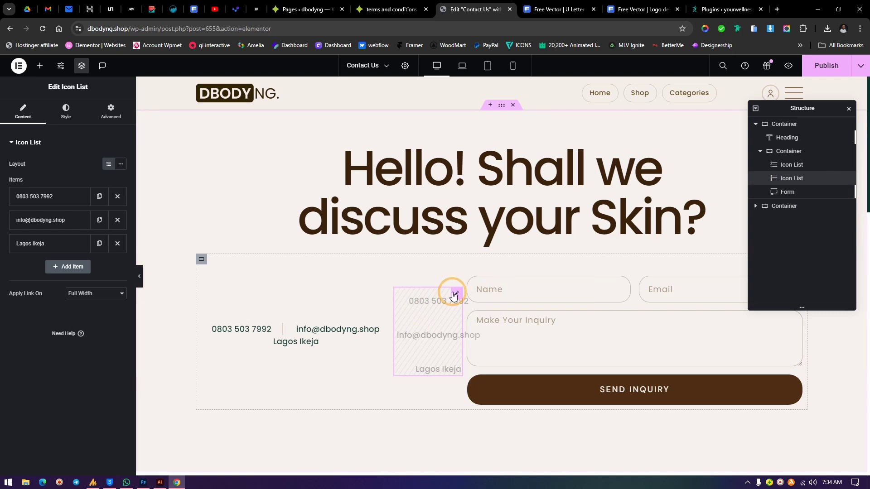
Open the second Icon List's Advanced > Responsive settings and hide it with the Structure eye icon.
left_click(110, 109)
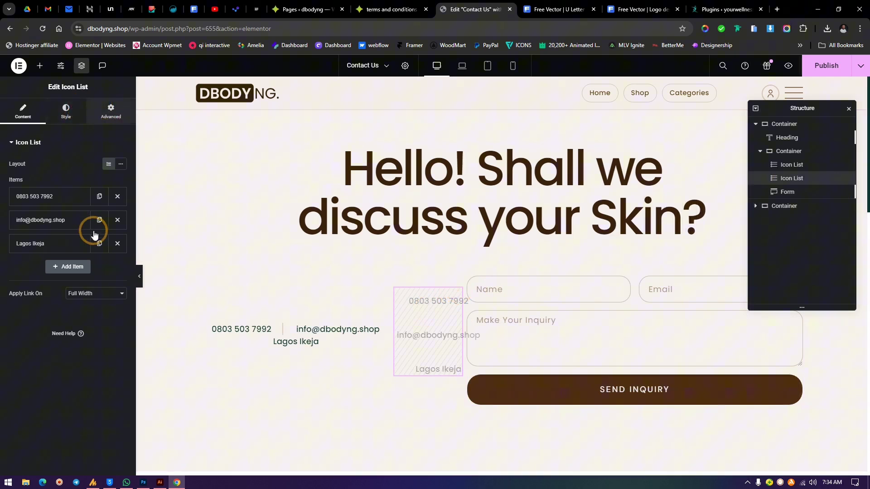
scroll(91, 236, "down", 5)
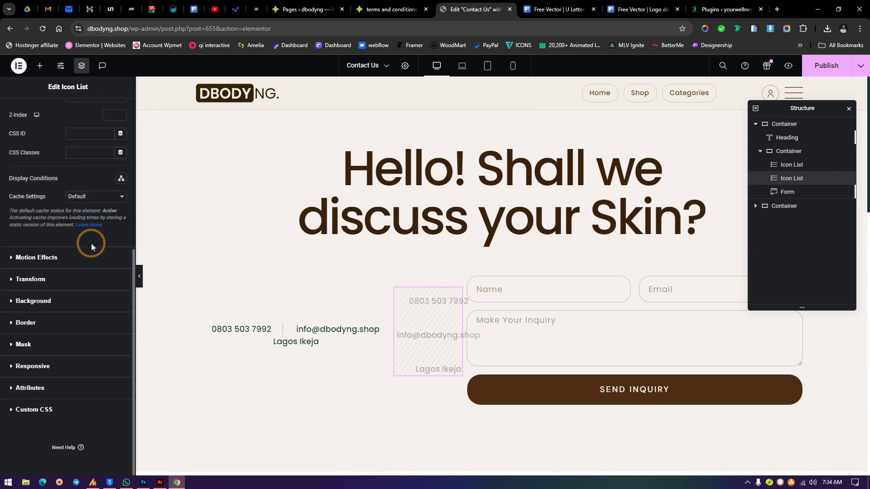
left_click(33, 366)
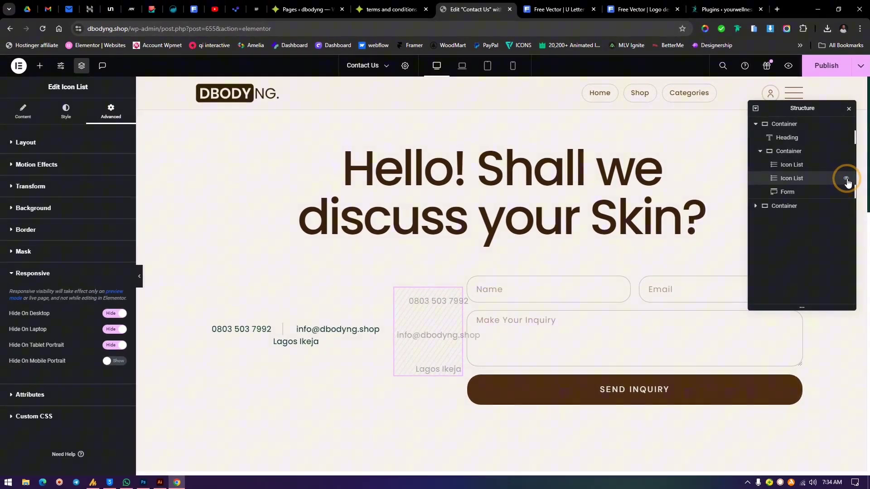
left_click(846, 180)
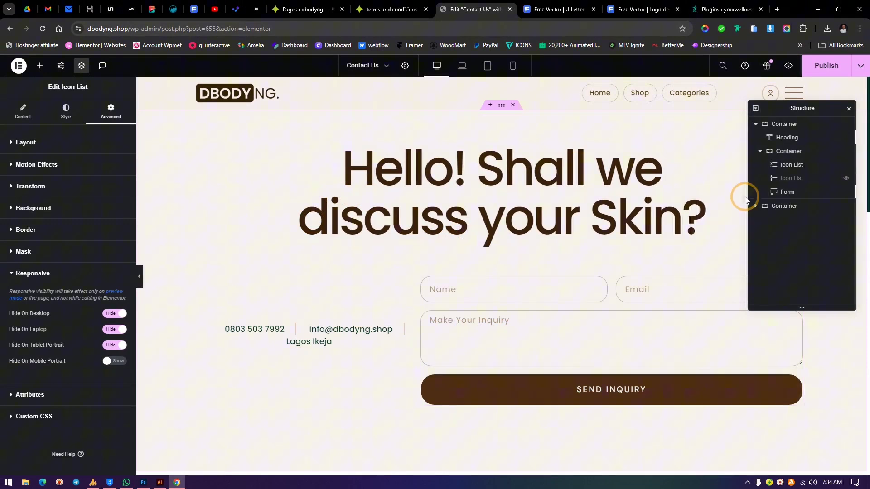
left_click(847, 180)
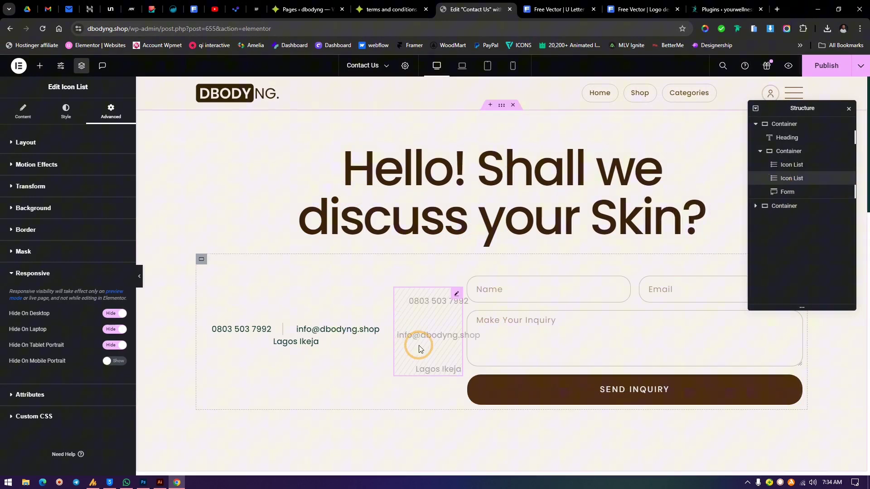
left_click(846, 178)
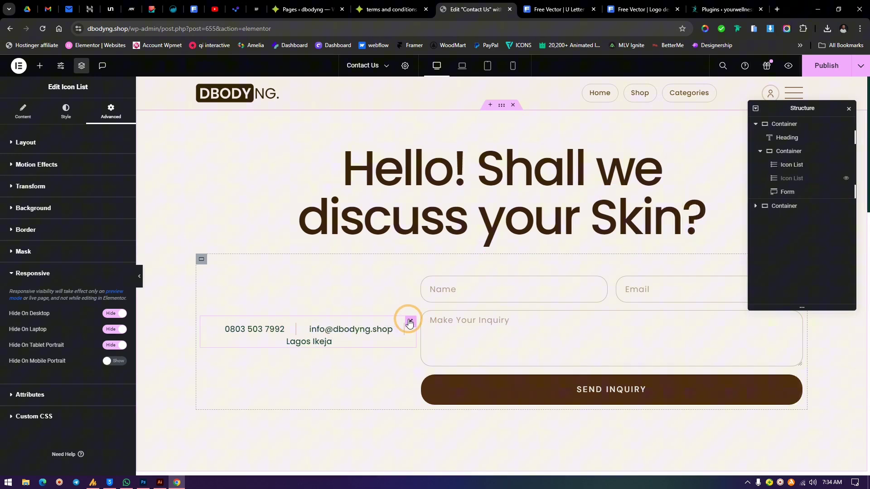
Delete the Lagos Ikeja item from the inline contact list, then undo with Ctrl+Z.
left_click(409, 322)
left_click(71, 118)
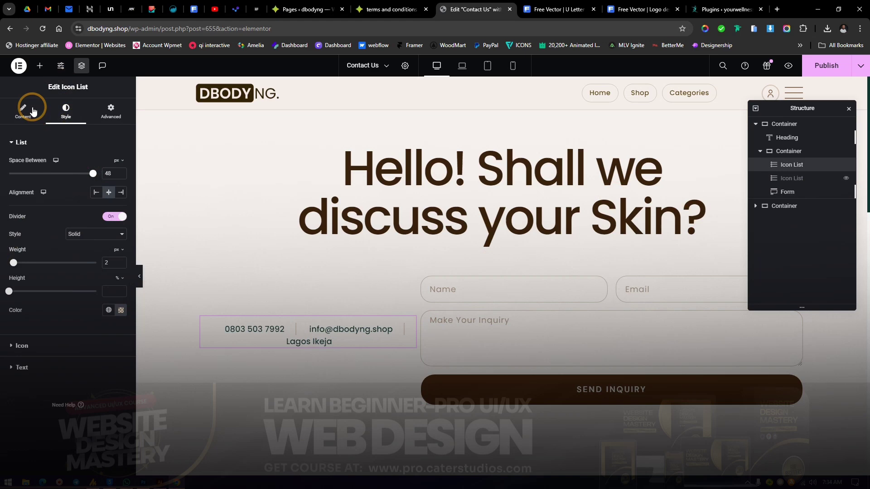
left_click(33, 111)
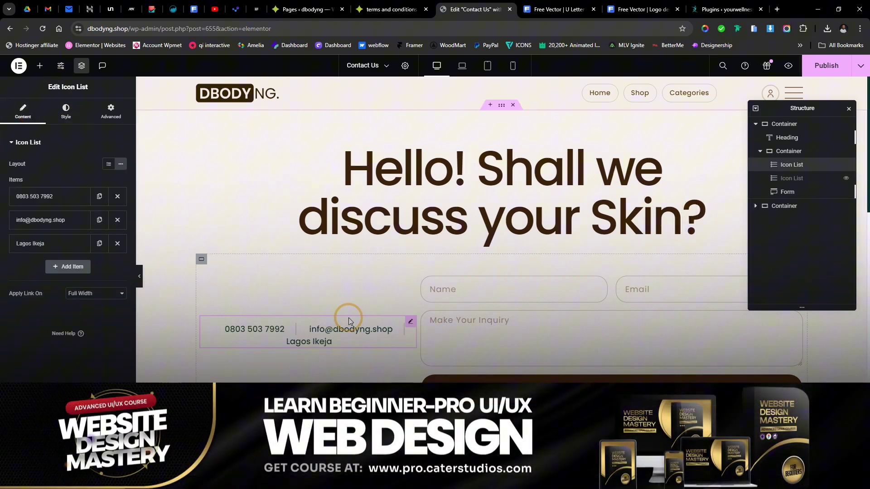
left_click(117, 244)
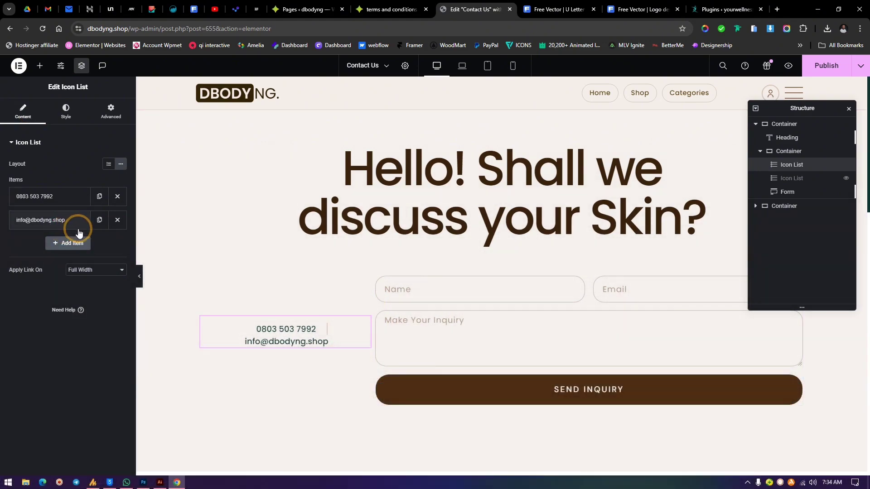
key("ctrl+z")
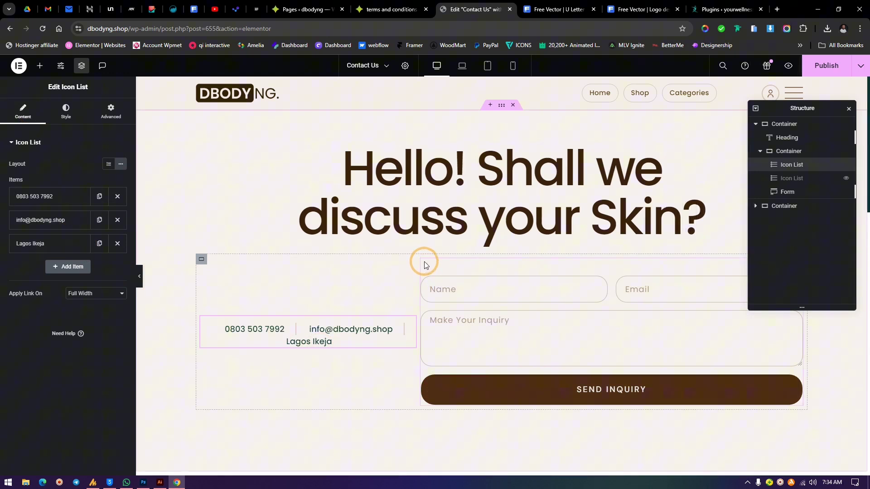
Set the inquiry form's Advanced > Layout custom width to 57%.
left_click(585, 296)
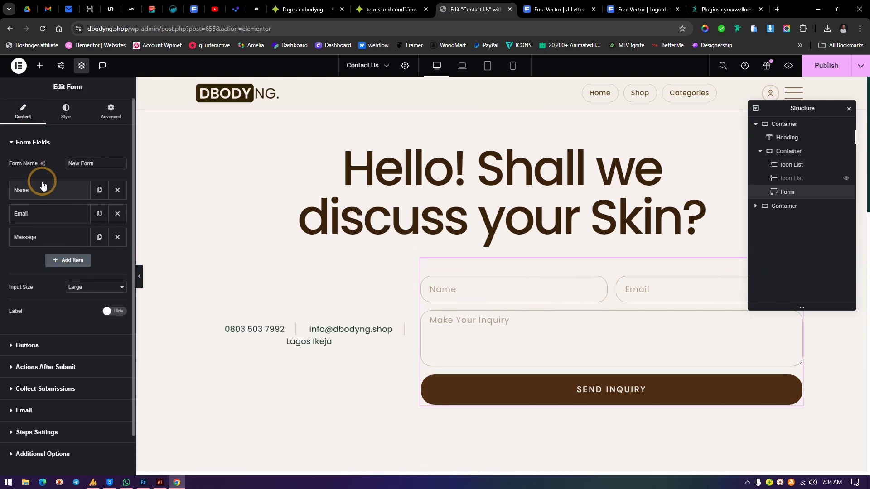
left_click(110, 112)
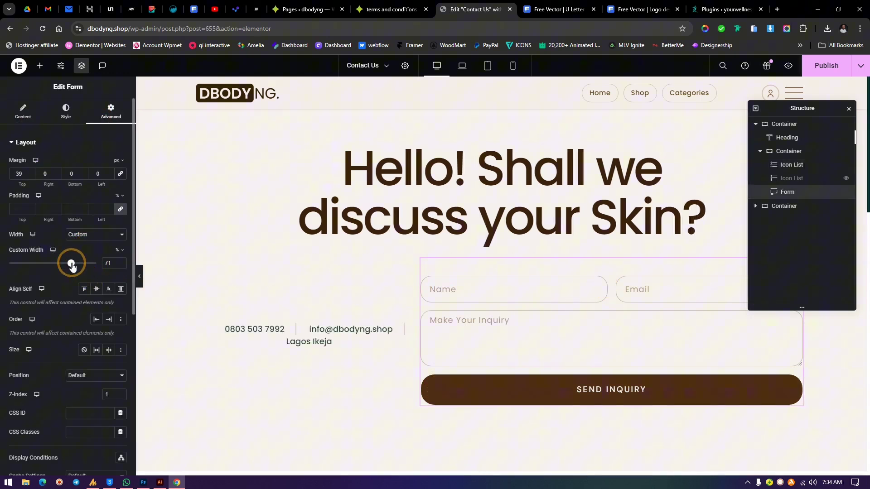
left_click_drag(71, 266, 45, 265)
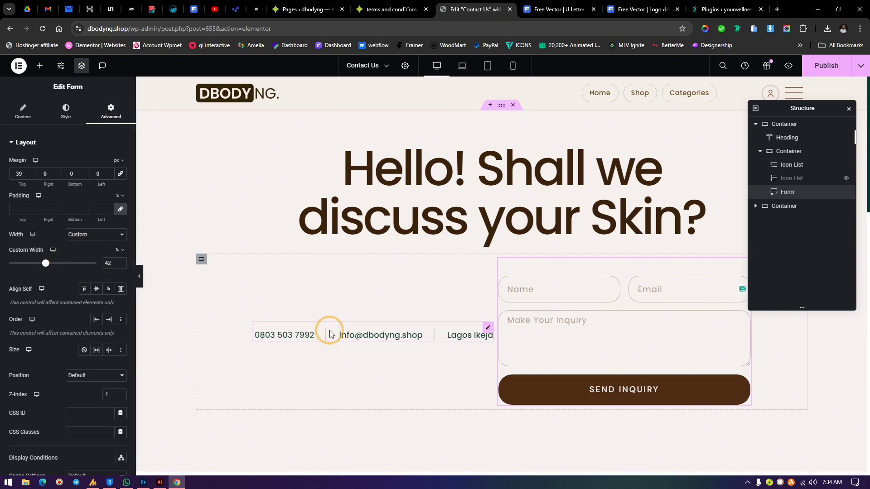
left_click(846, 180)
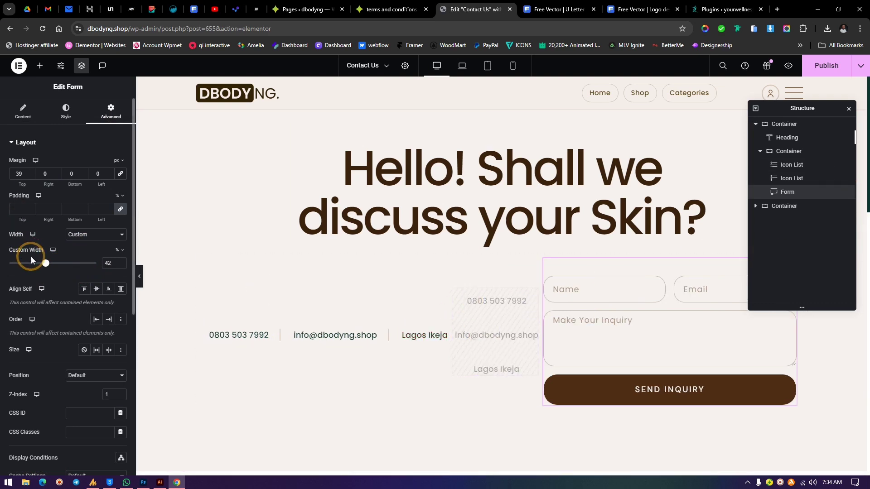
left_click_drag(46, 265, 59, 265)
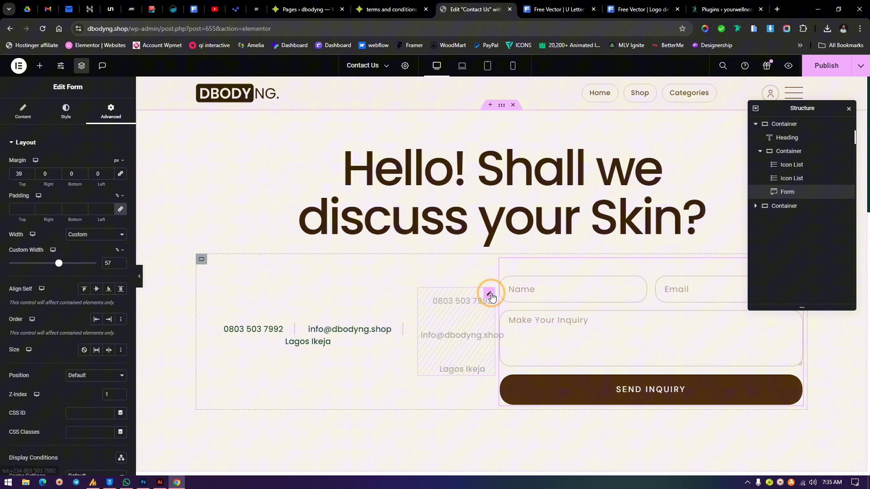
Select the second contact list and toggle its visibility off and back on.
left_click(489, 295)
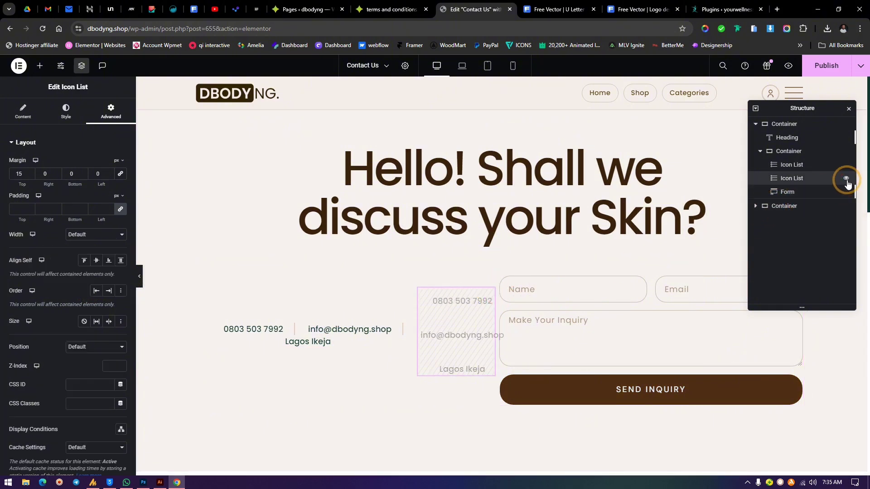
left_click(846, 181)
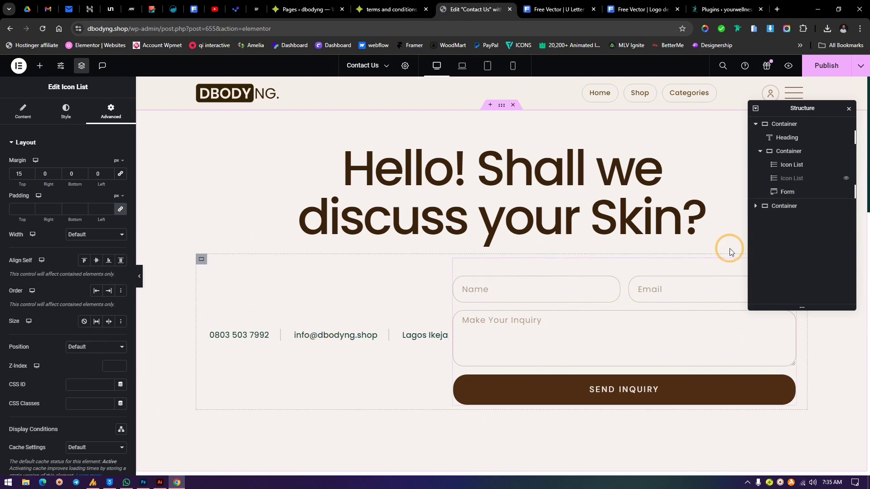
left_click(846, 179)
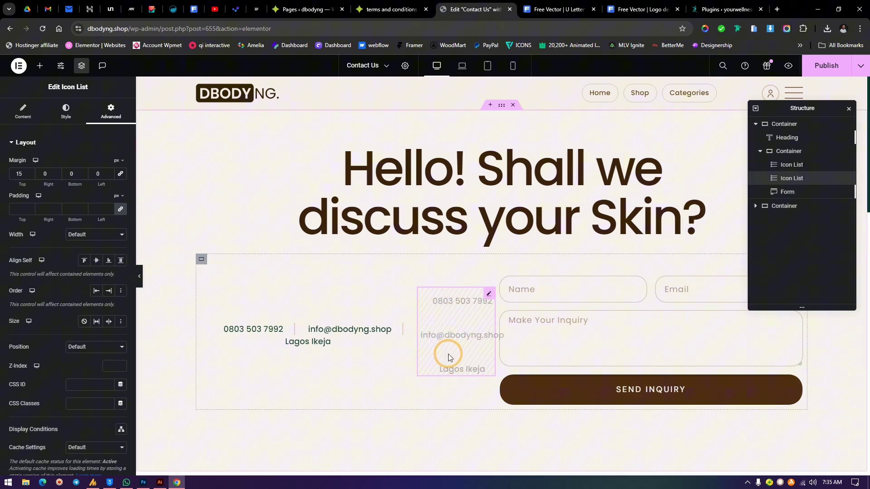
left_click(513, 66)
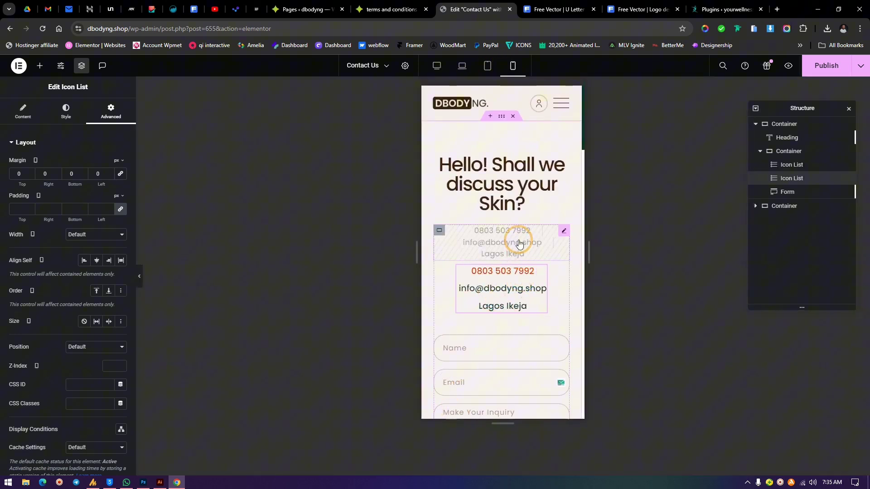
left_click(562, 231)
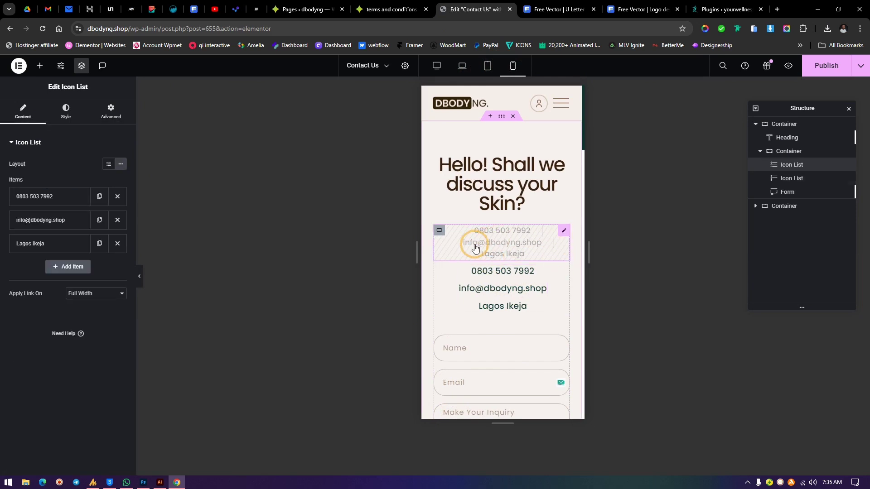
left_click(110, 111)
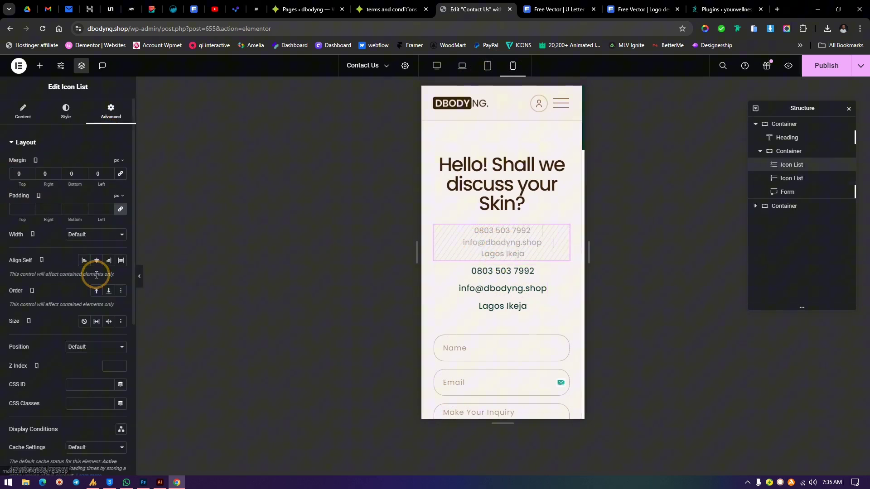
scroll(95, 317, "down", 5)
left_click(45, 367)
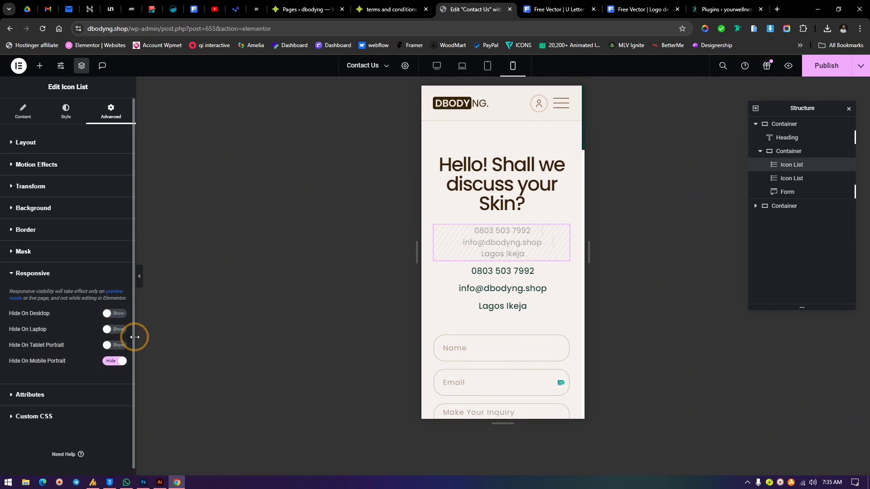
left_click(53, 277)
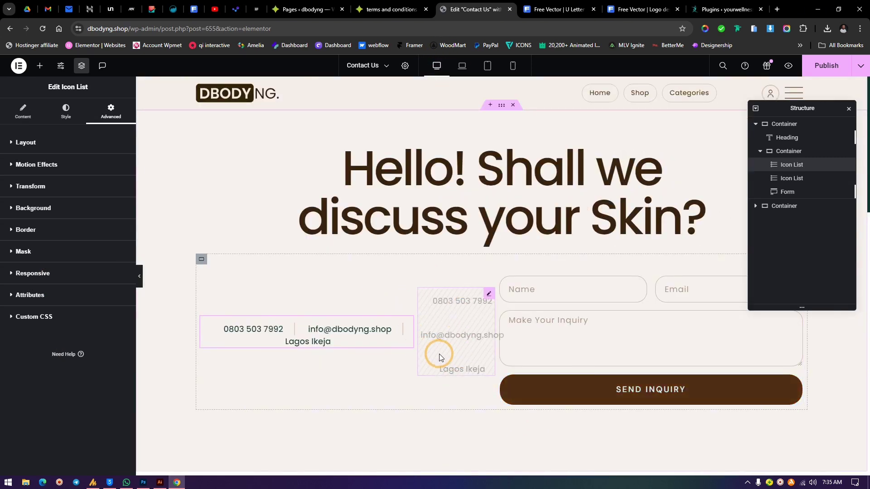
mouse_move(439, 355)
left_mouse_down()
mouse_move(466, 339)
mouse_move(431, 284)
mouse_move(452, 330)
mouse_move(491, 361)
mouse_move(447, 324)
mouse_move(542, 334)
mouse_move(525, 310)
mouse_move(534, 315)
mouse_move(536, 294)
left_mouse_up()
Back in the Contact Us editor, hide the second stacked Icon List with its Structure eye icon.
left_click(398, 5)
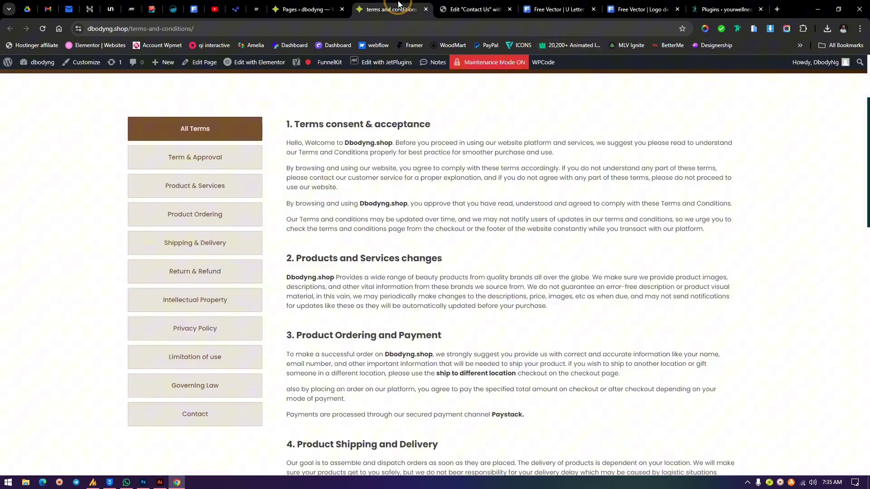
left_click(313, 9)
left_click(487, 9)
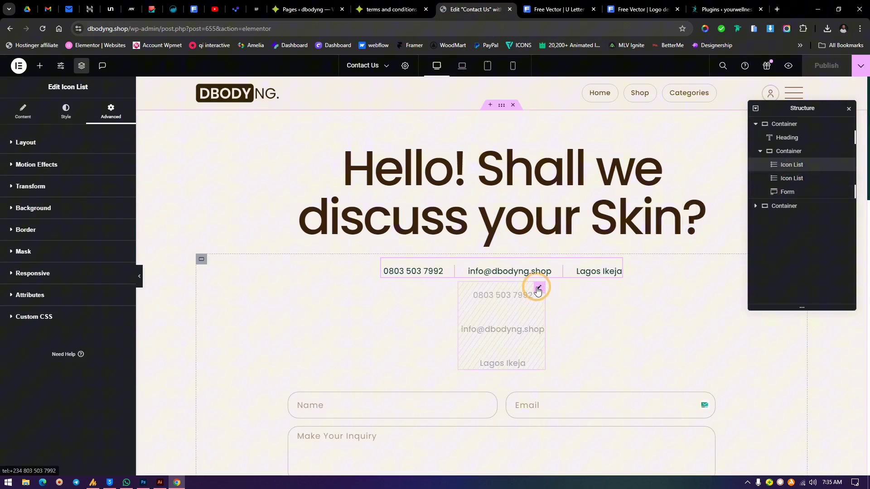
left_click(538, 289)
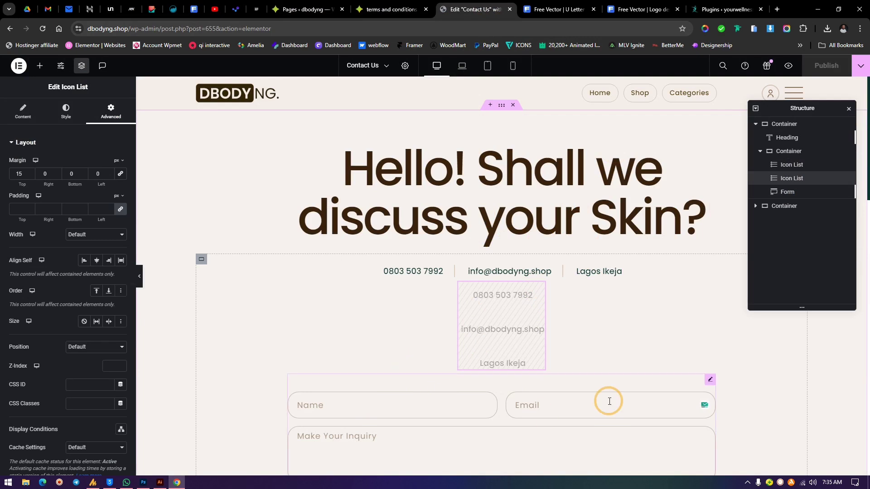
left_click(846, 180)
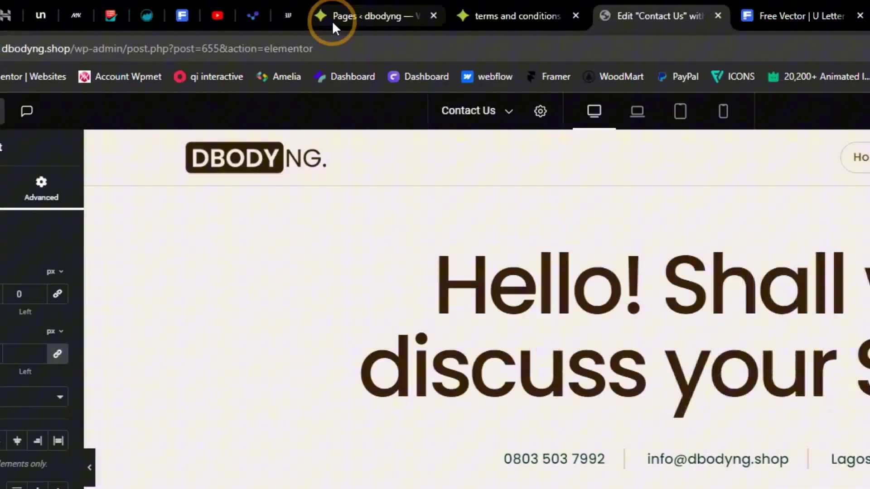
Go to Elementor > Settings in WordPress admin and open the Features tab.
left_click(502, 39)
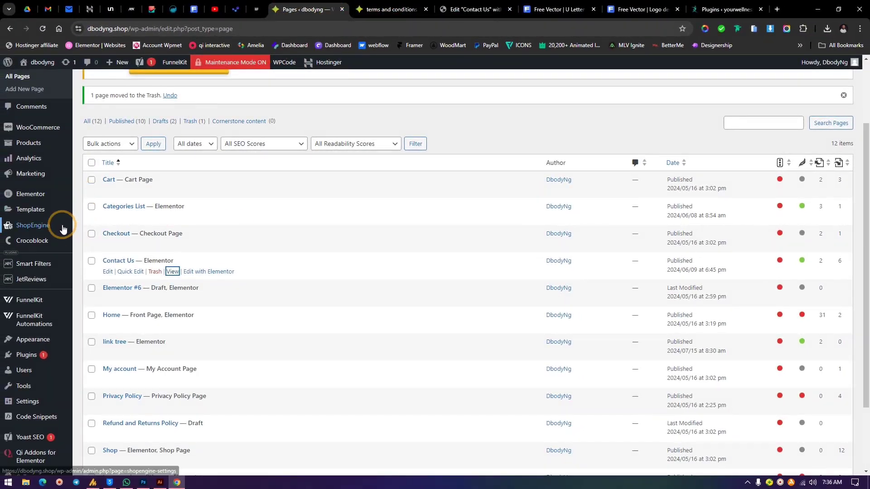
scroll(64, 227, "down", 2)
mouse_move(35, 184)
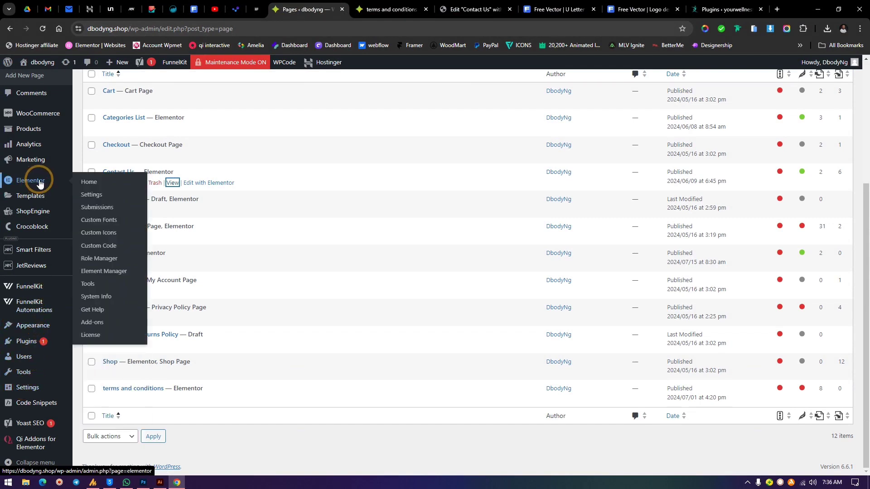
left_click(90, 195)
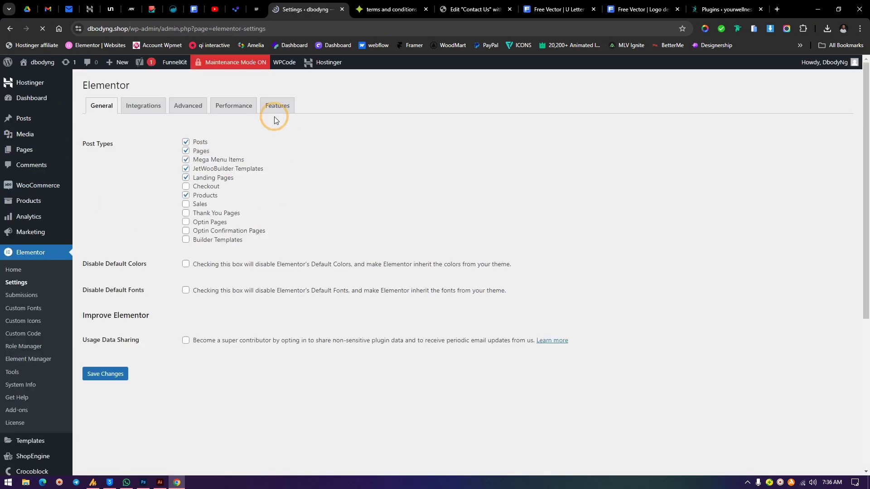
left_click(281, 118)
scroll(181, 216, "down", 18)
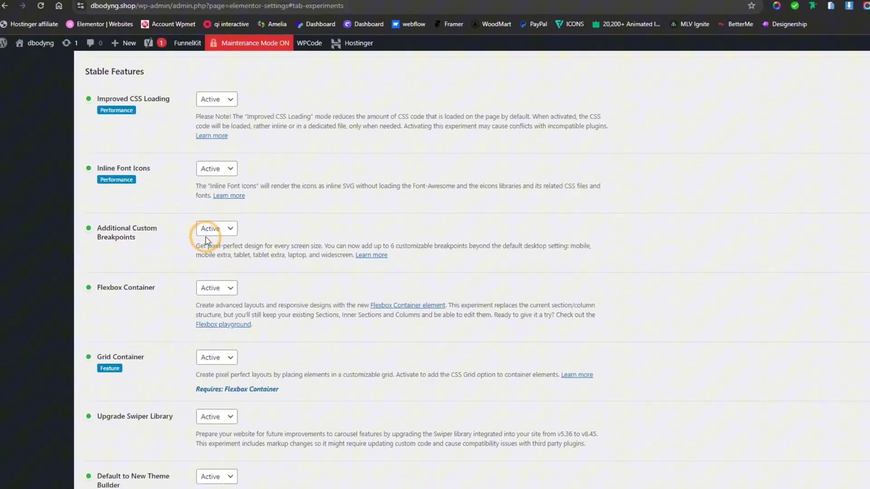
Set Additional Custom Breakpoints to Active and save the changes.
left_click(209, 229)
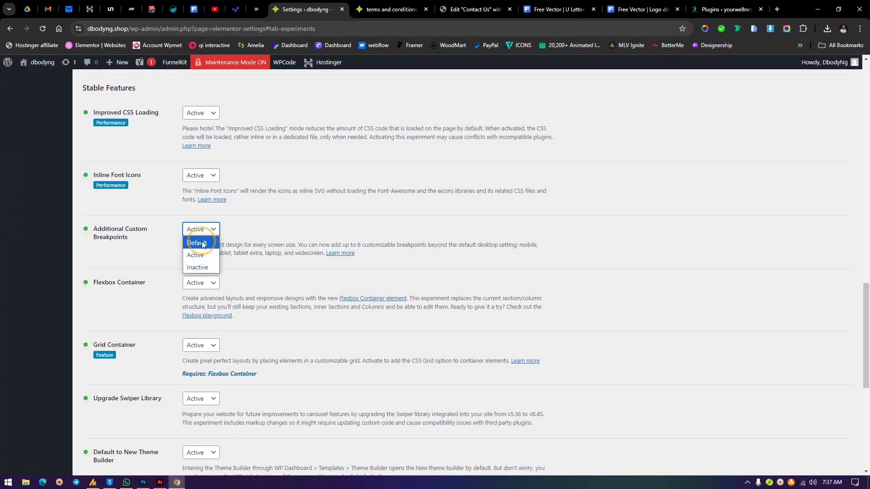
left_click(202, 243)
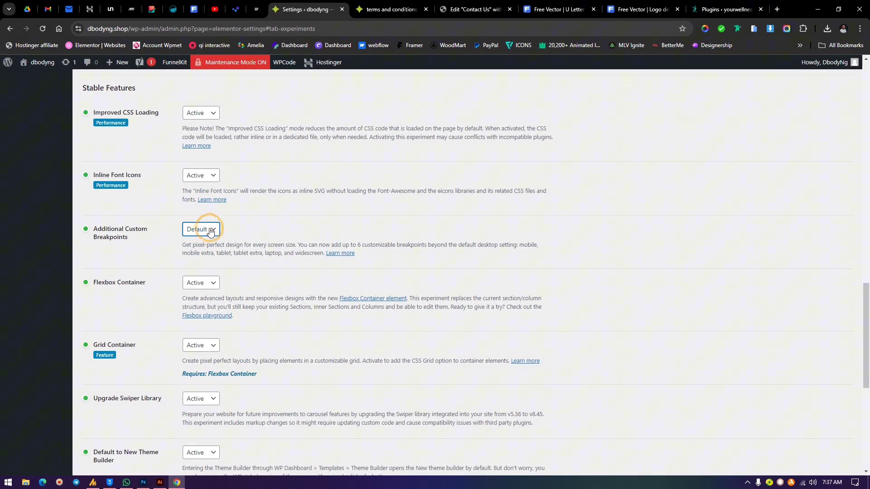
left_click(210, 230)
left_click(204, 254)
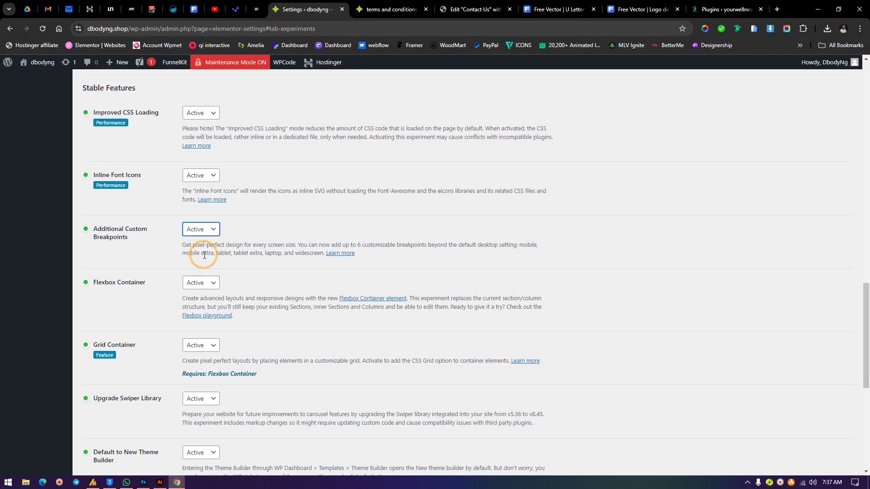
scroll(195, 263, "down", 7)
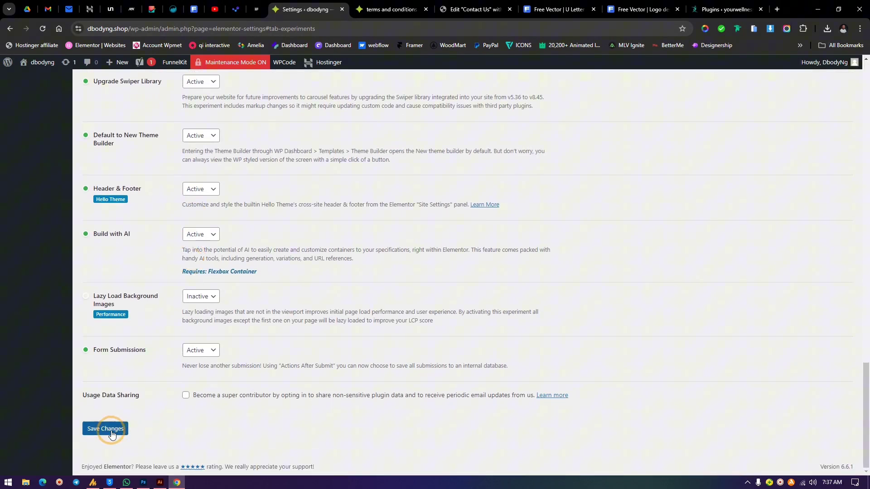
left_click(403, 10)
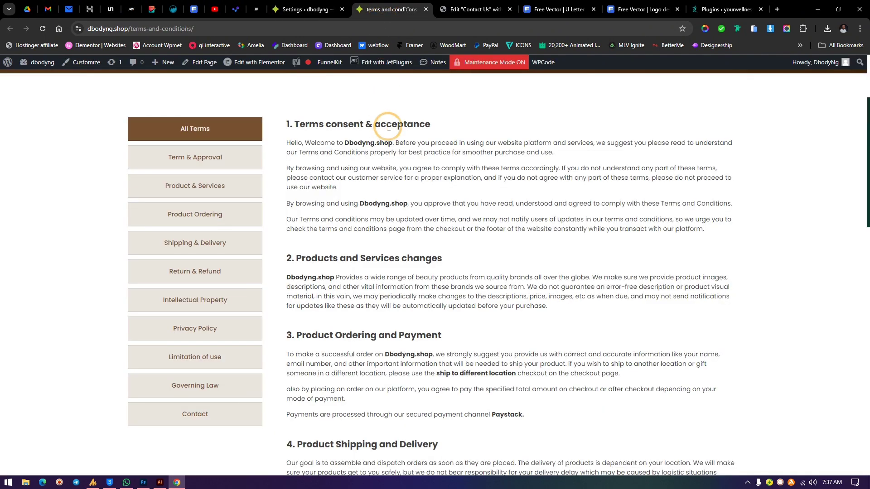
Return to the Contact Us editor and open Site Settings > Layout down to Breakpoints.
left_click(471, 9)
left_click(413, 252)
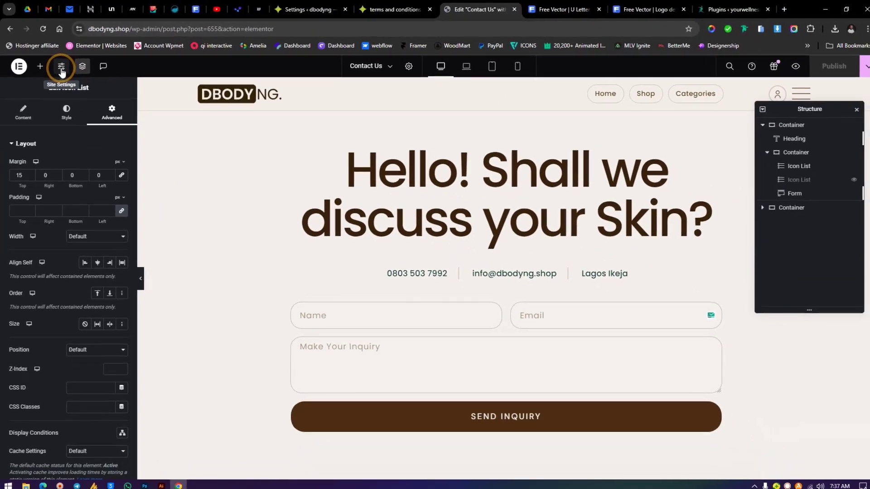
left_click(61, 67)
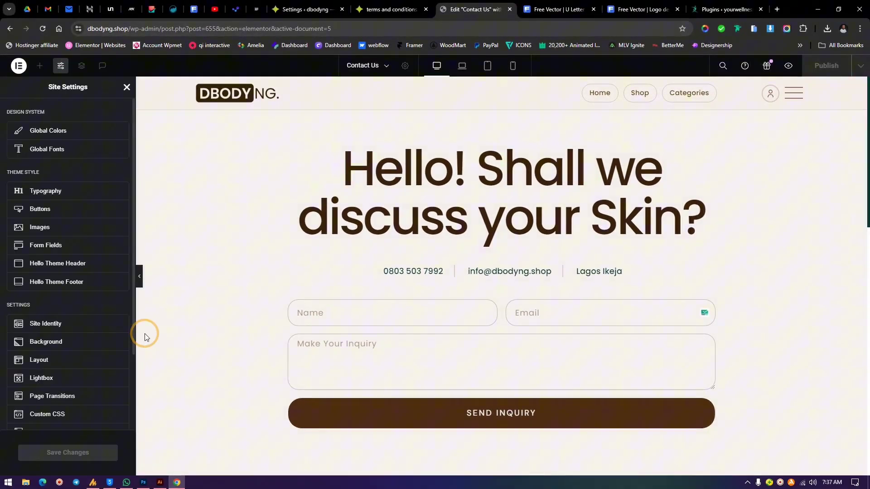
scroll(53, 345, "down", 3)
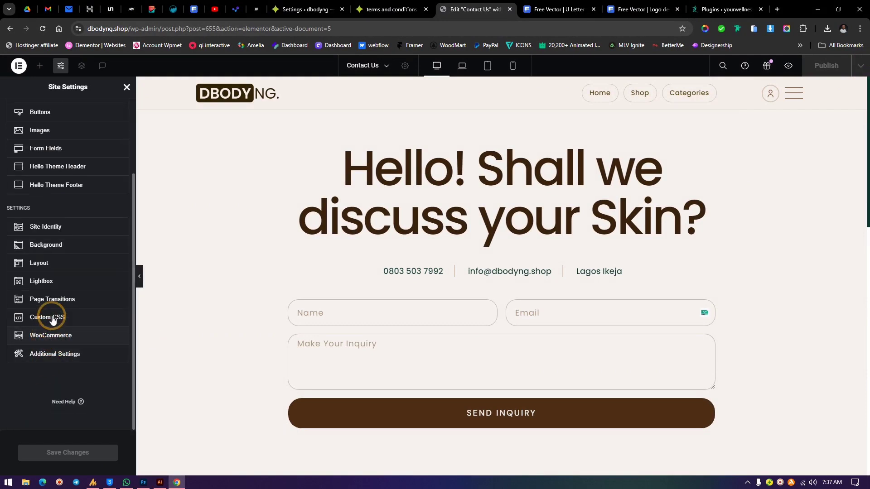
left_click(40, 264)
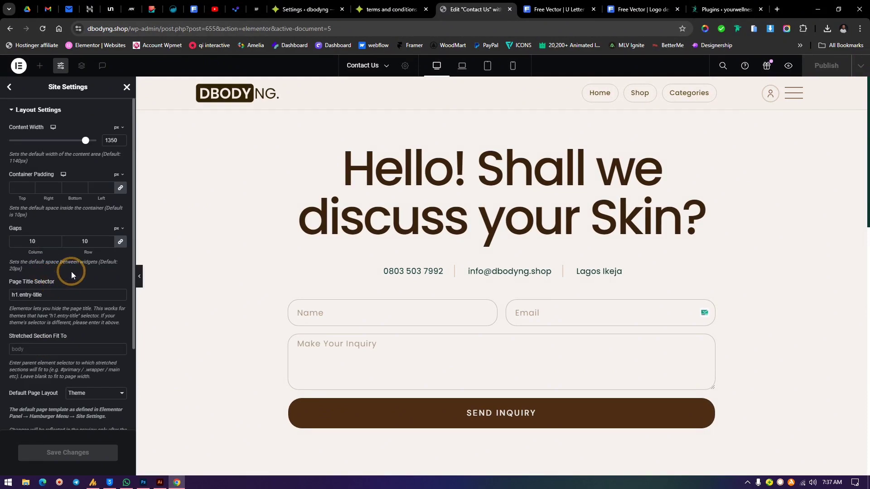
scroll(73, 274, "down", 3)
scroll(86, 218, "up", 3)
scroll(96, 285, "down", 3)
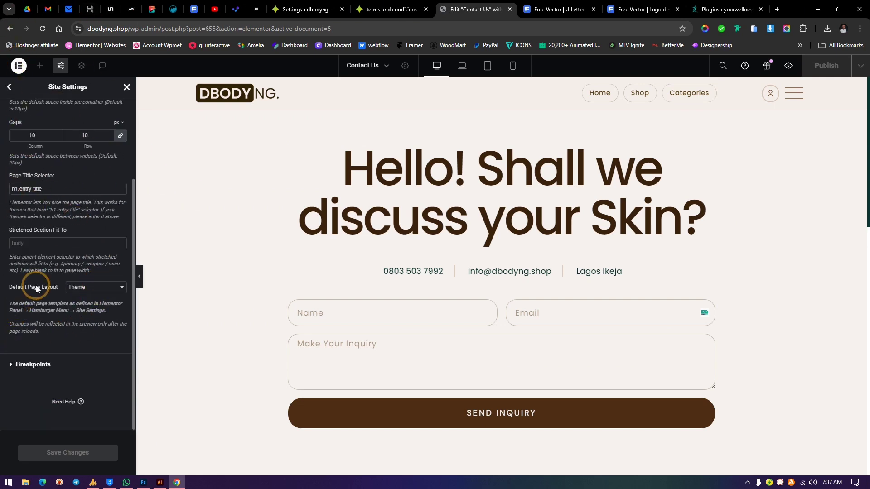
In the breakpoint settings, remove the Laptop breakpoint and then add it back.
left_click(32, 366)
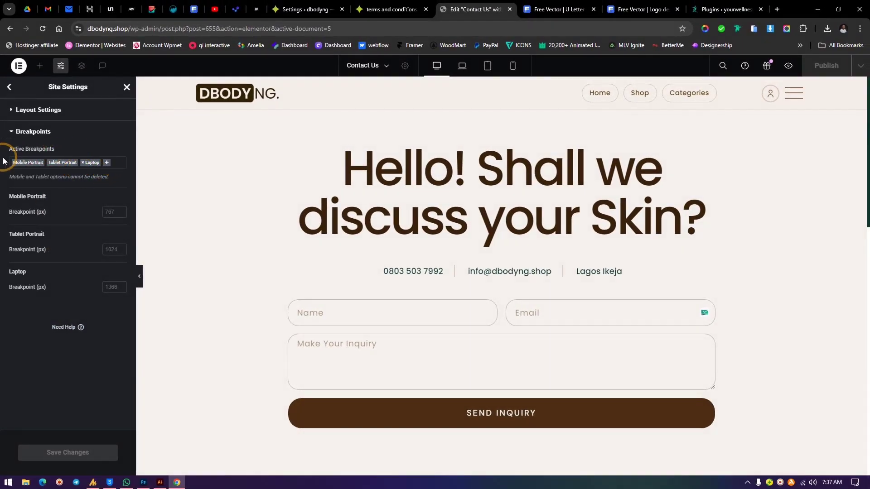
left_click(83, 163)
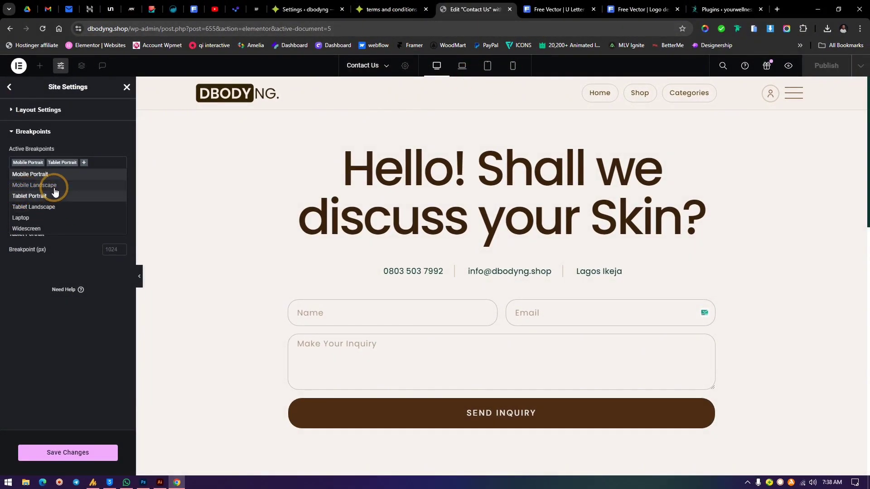
left_click(97, 130)
left_click(58, 130)
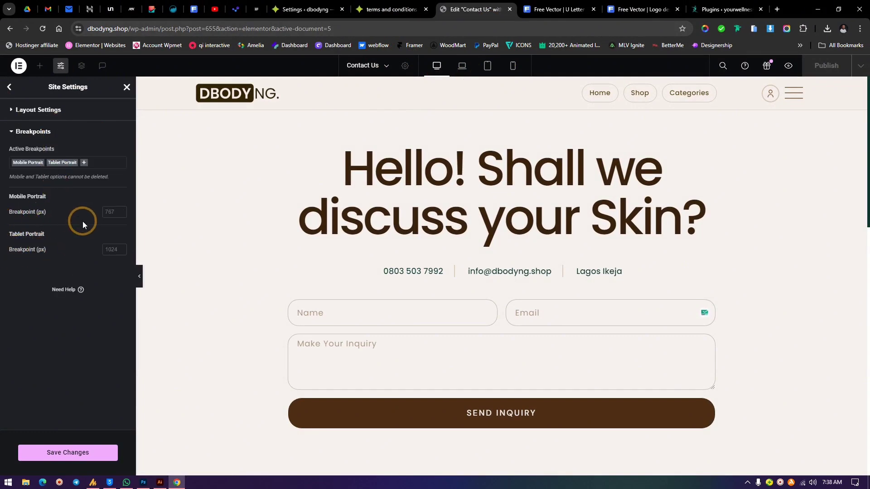
left_click(97, 162)
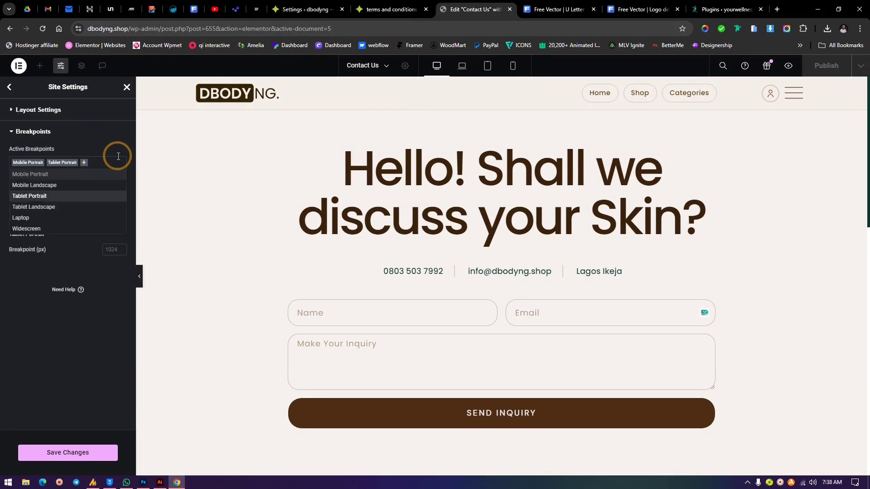
left_click(36, 218)
Add Tablet Landscape, Mobile Landscape and Widescreen breakpoints, save, and reload the editor.
left_click(114, 159)
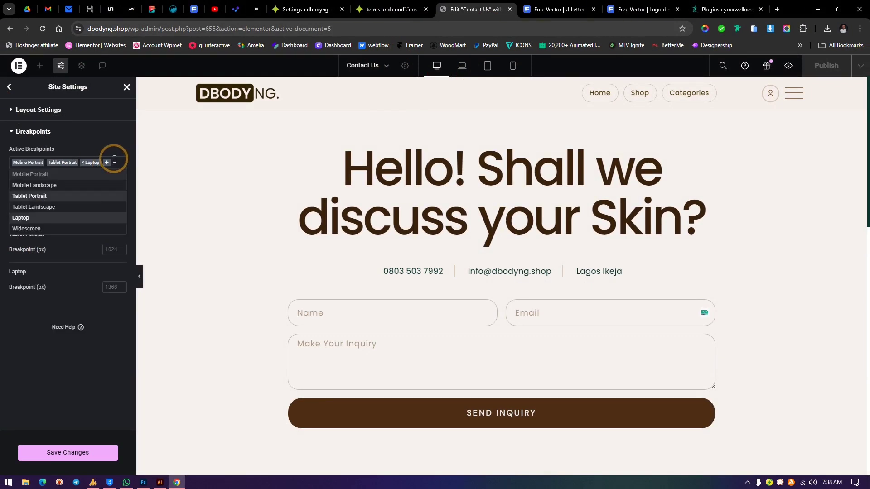
left_click(36, 207)
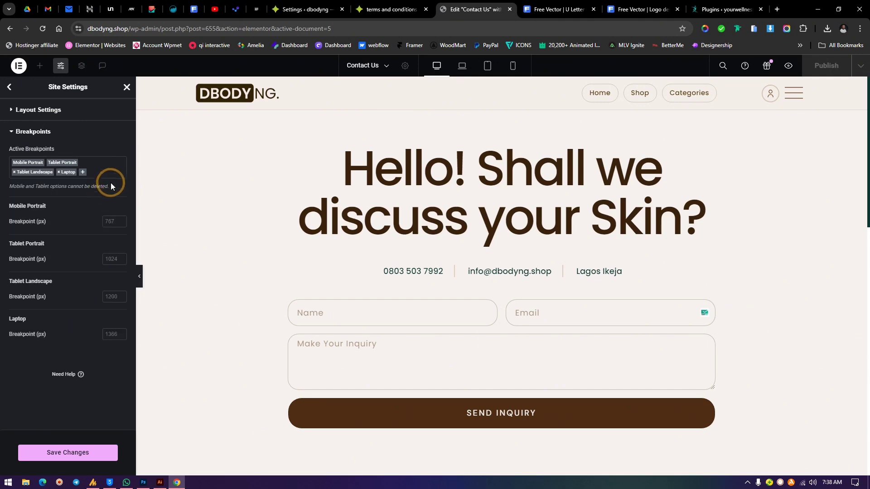
left_click(106, 169)
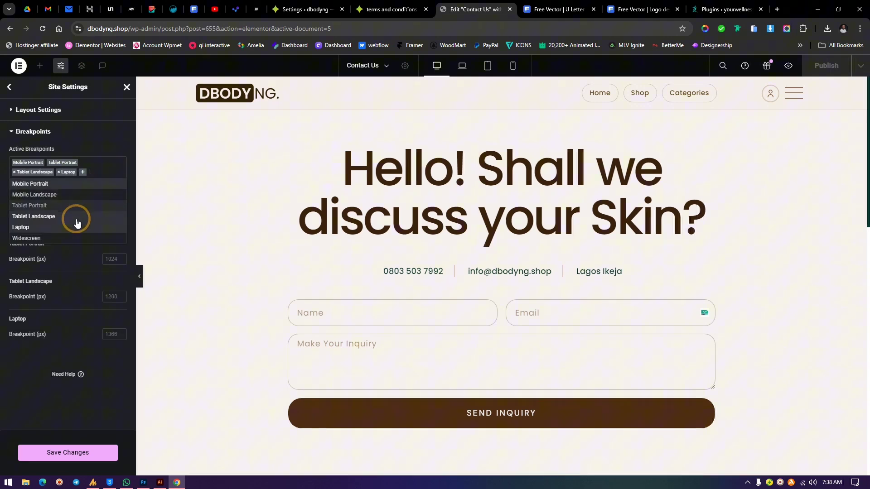
left_click(39, 196)
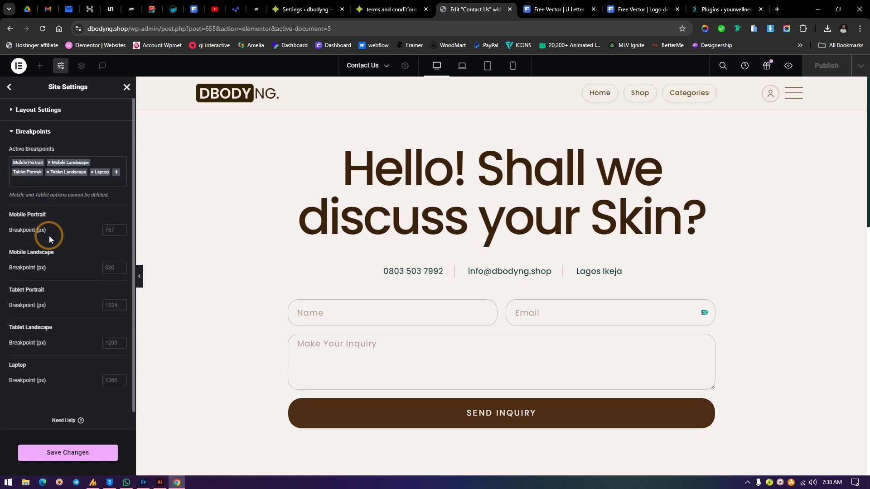
left_click(120, 182)
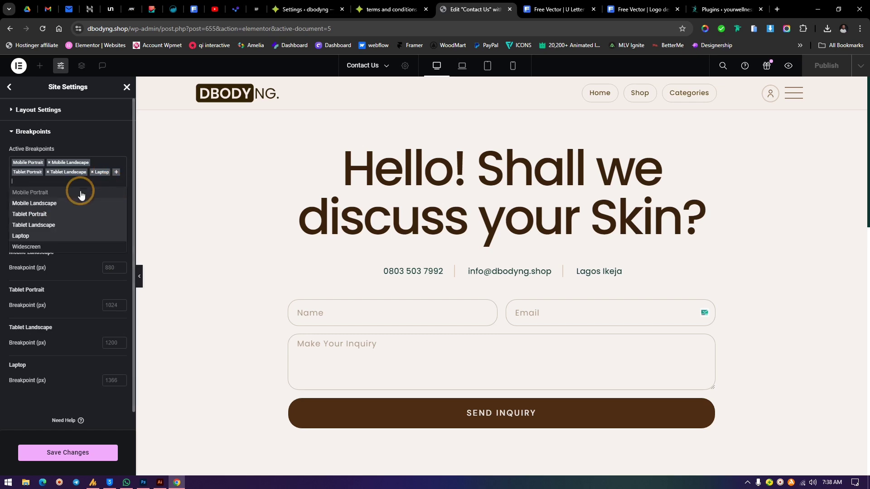
left_click(31, 247)
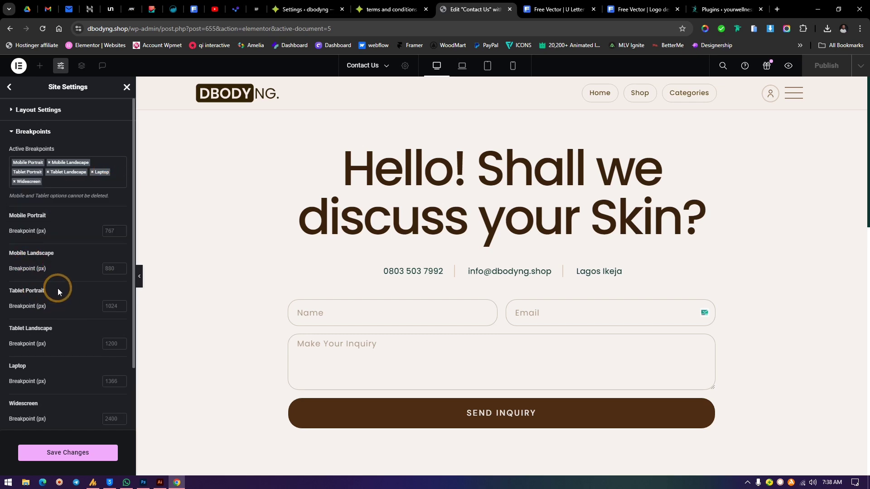
left_click(75, 453)
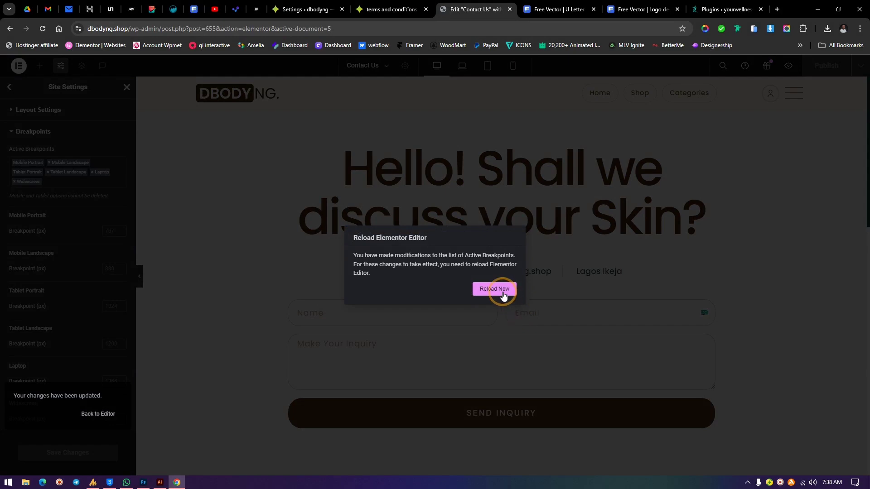
left_click(502, 293)
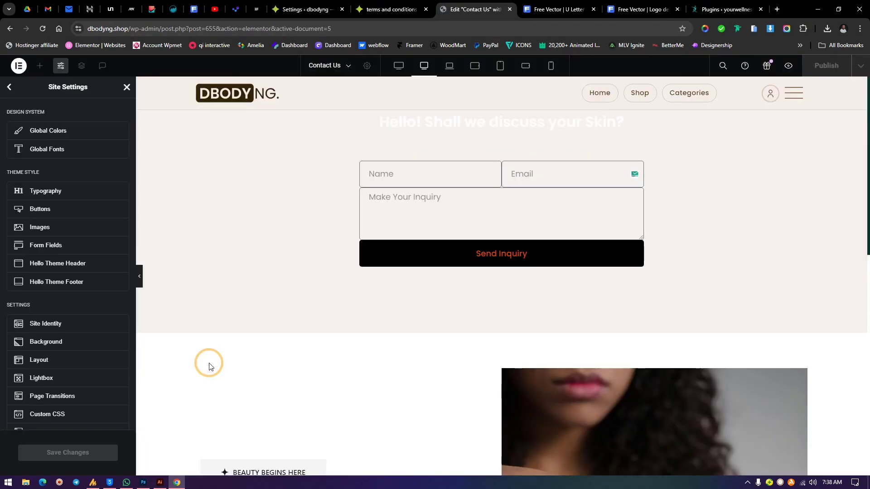
Close the site settings and select the contact details list.
left_click(126, 88)
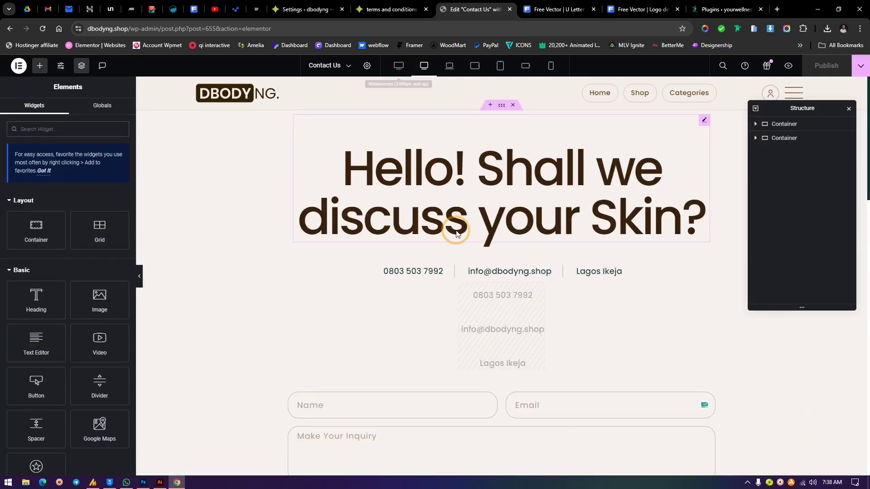
left_click(618, 265)
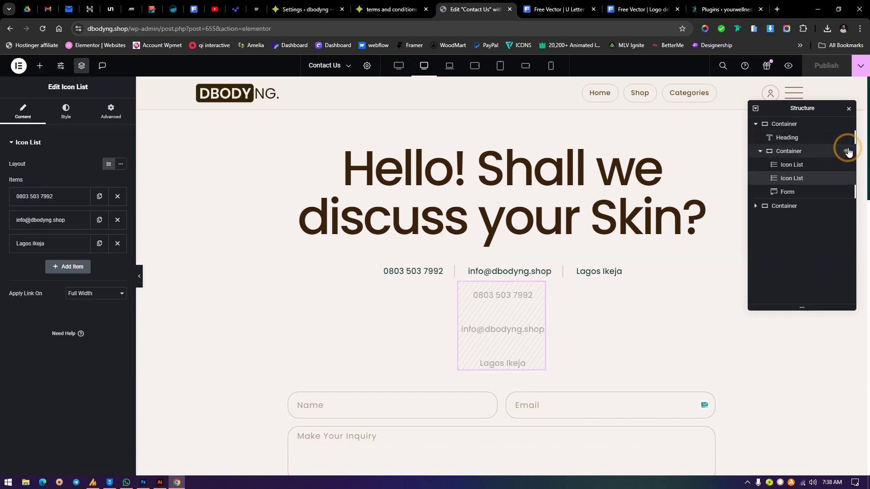
left_click(845, 178)
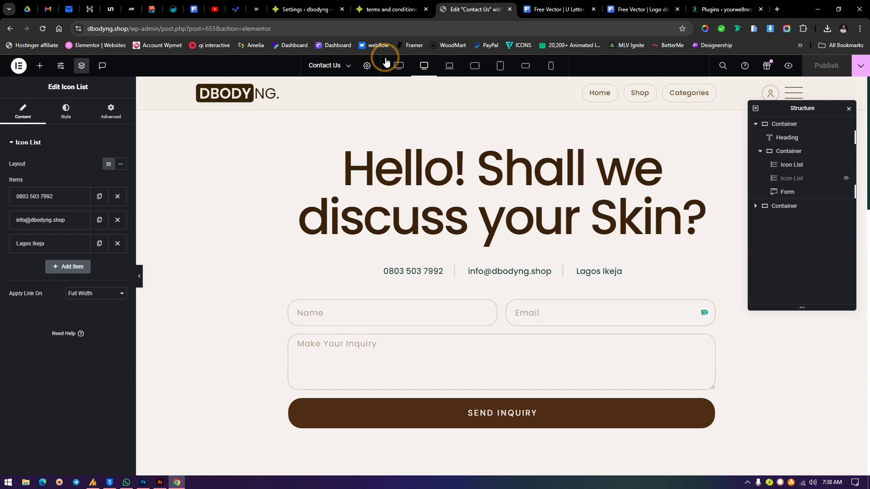
Preview Contact Us at widescreen width, return to desktop, then switch to the Laptop preview.
left_click(401, 73)
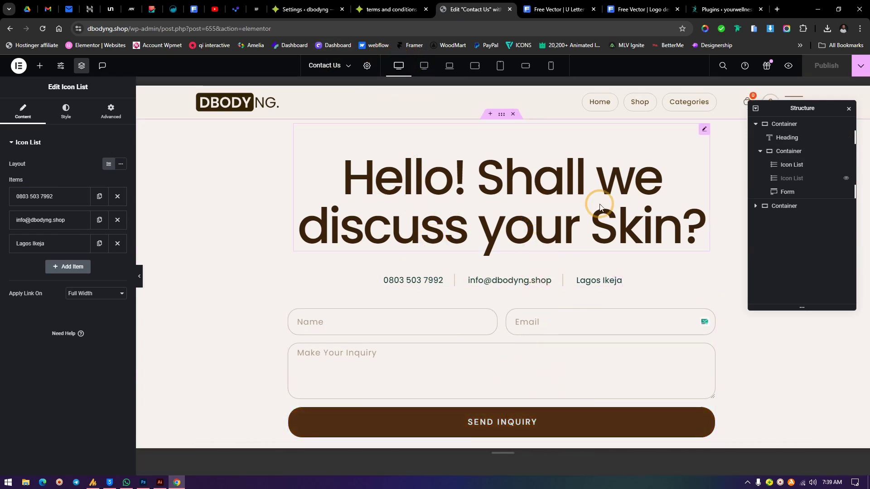
left_click(430, 85)
left_click(424, 66)
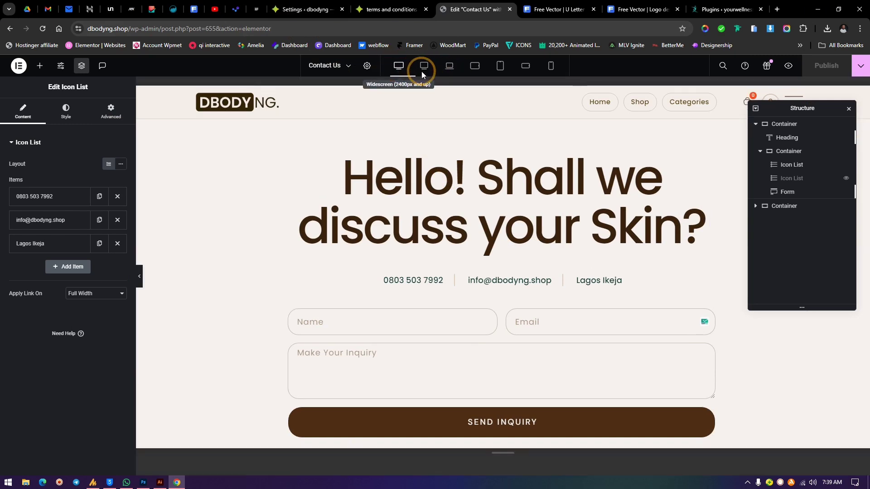
left_click(449, 67)
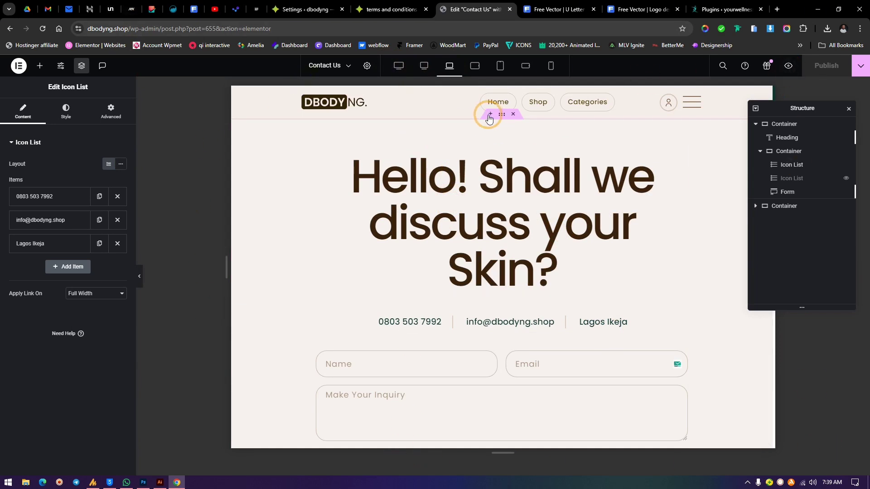
At Tablet Landscape, shrink the Hello! heading's size from 103 to 91, then preview Tablet Portrait and Mobile Landscape.
left_click(475, 67)
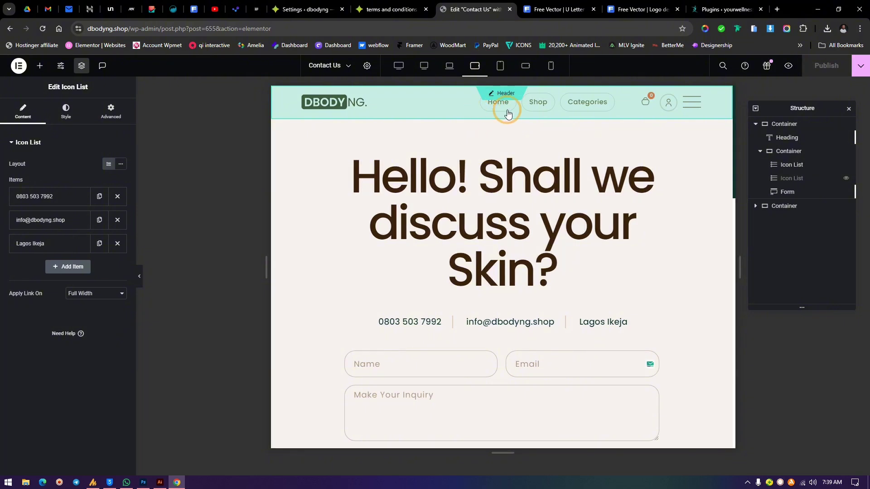
left_click(530, 195)
left_click(66, 111)
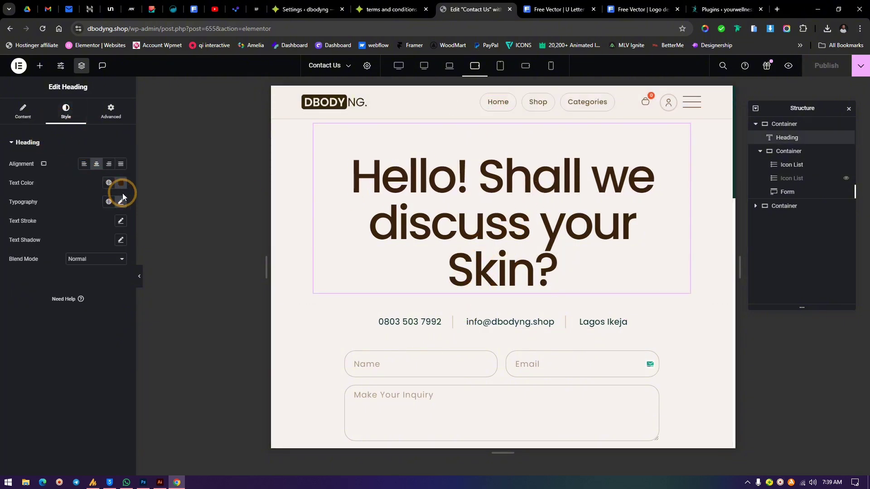
left_click(121, 203)
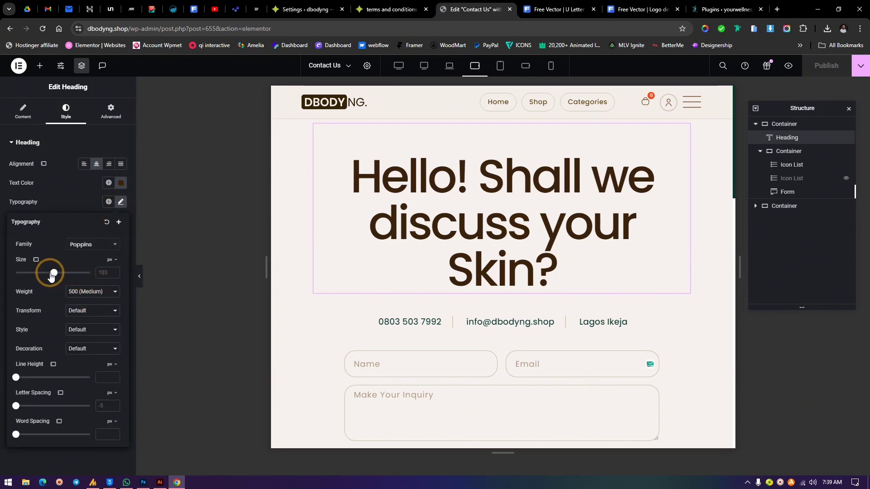
left_click_drag(52, 277, 50, 282)
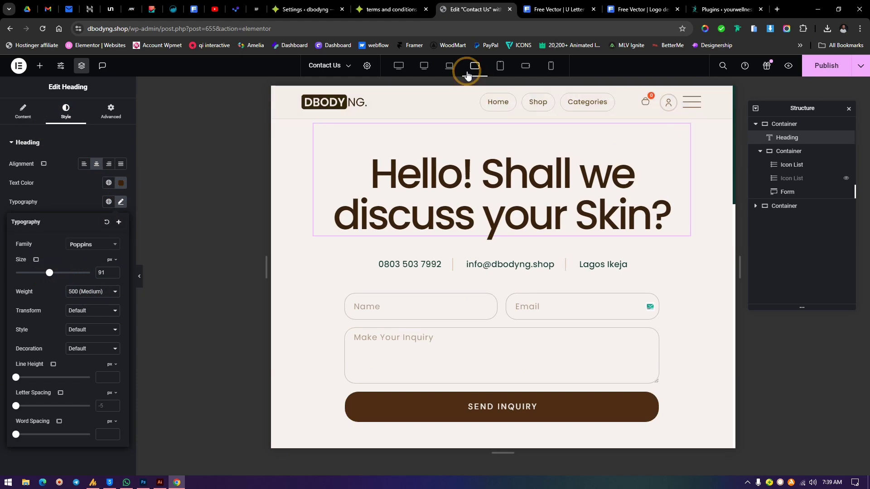
left_click(530, 294)
scroll(529, 292, "down", 6)
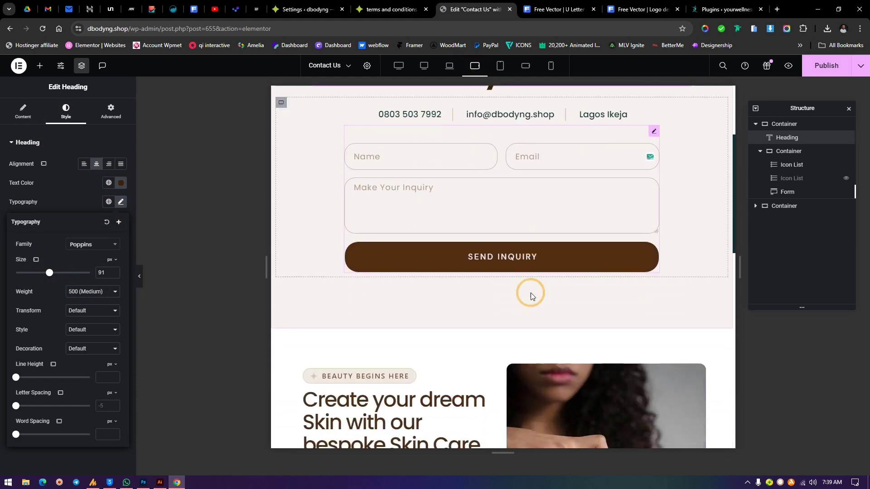
scroll(532, 287, "up", 6)
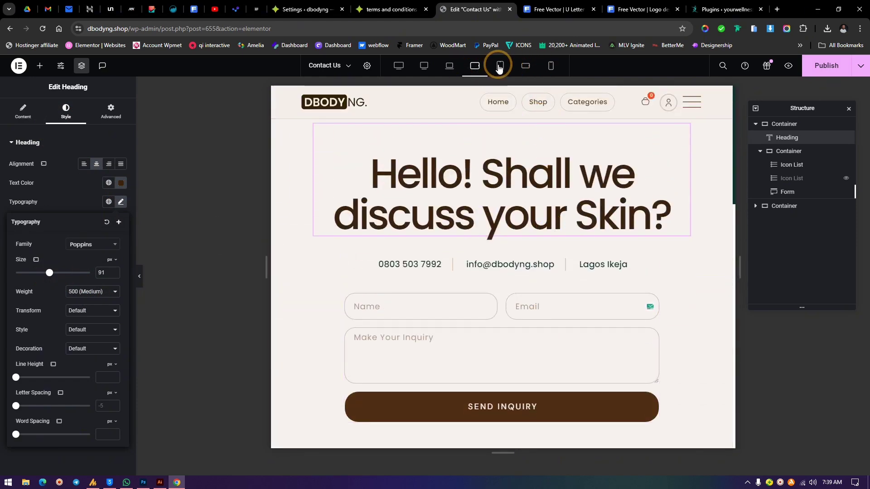
left_click(500, 65)
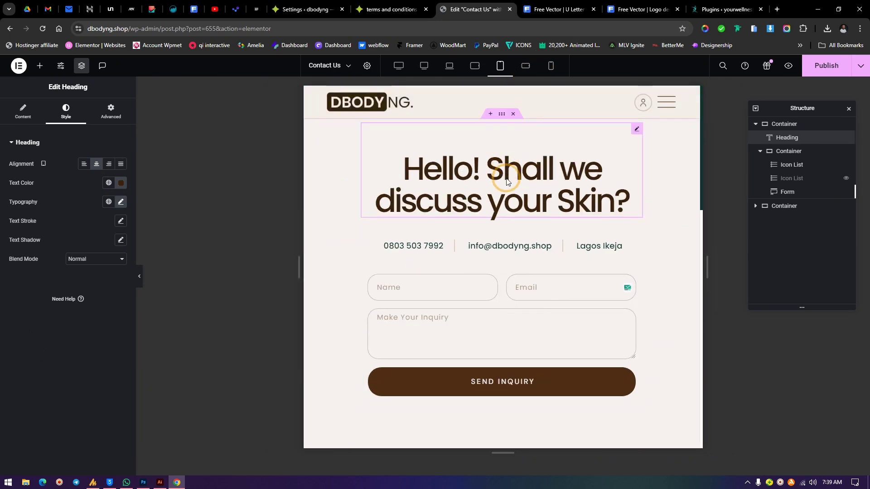
left_click(524, 71)
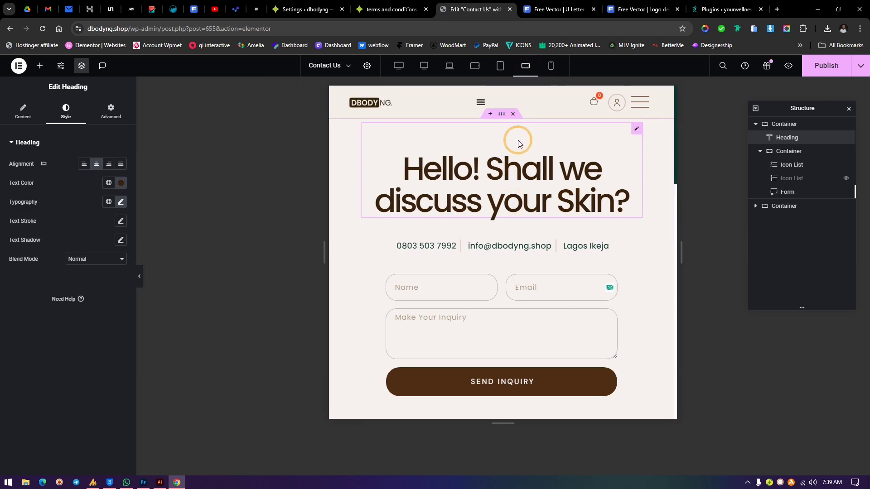
Return to Tablet Landscape, shorten the preview frame and scroll through the page.
left_click(473, 66)
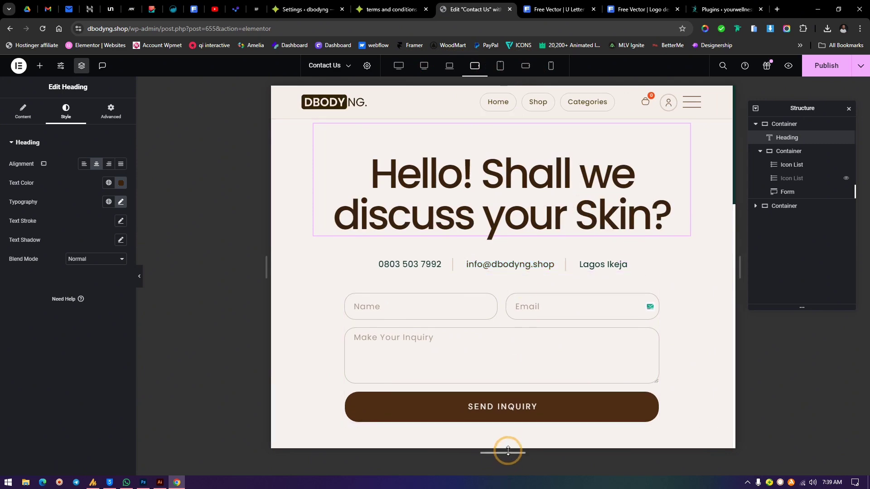
left_click_drag(508, 451, 511, 359)
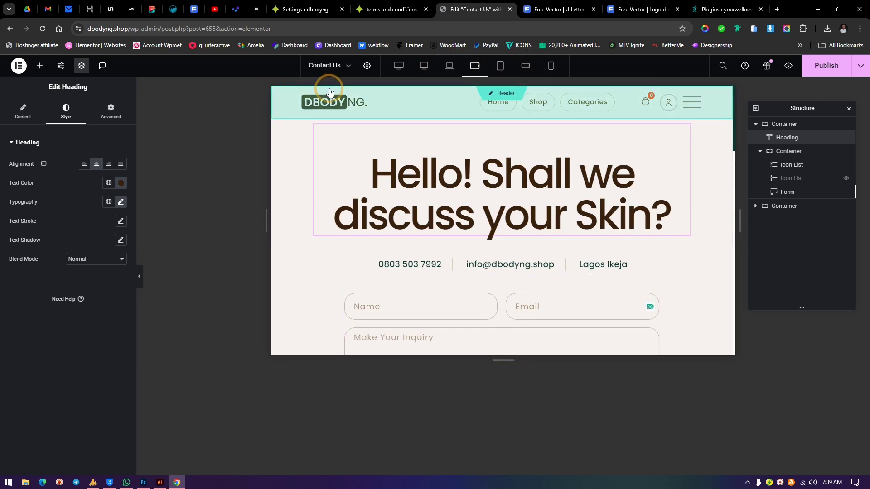
scroll(504, 259, "down", 6)
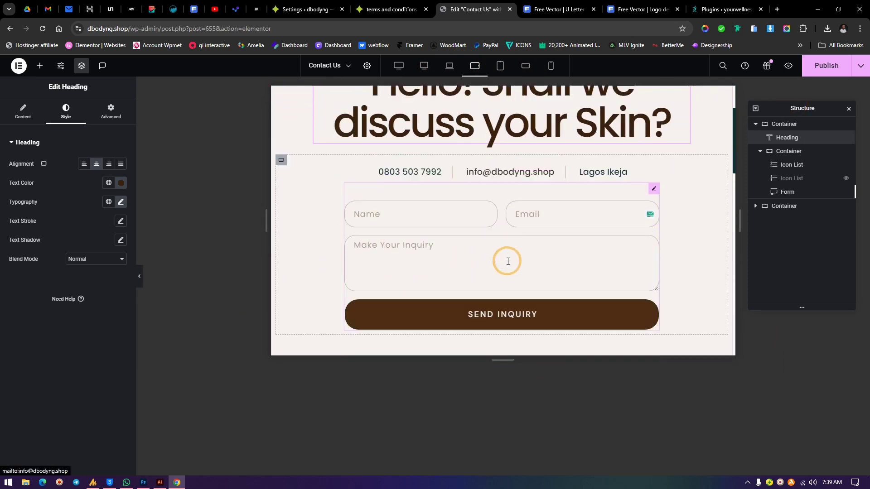
scroll(510, 271, "up", 6)
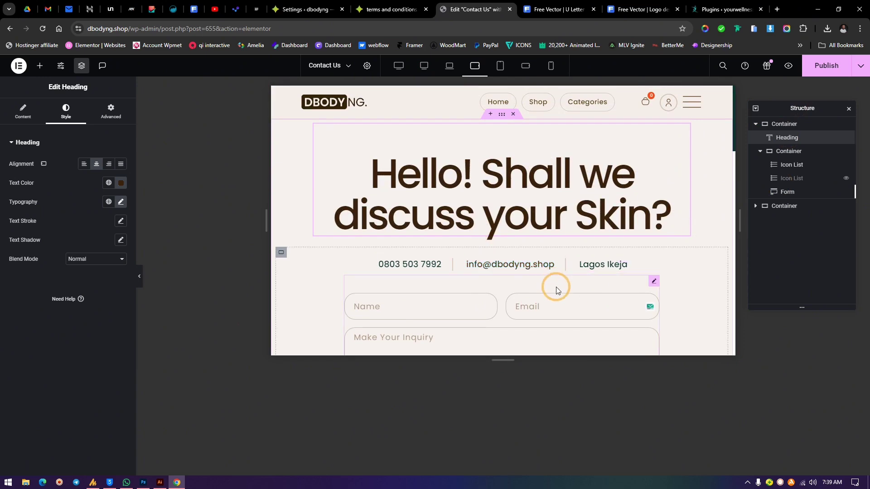
scroll(562, 254, "down", 2)
scroll(568, 253, "down", 3)
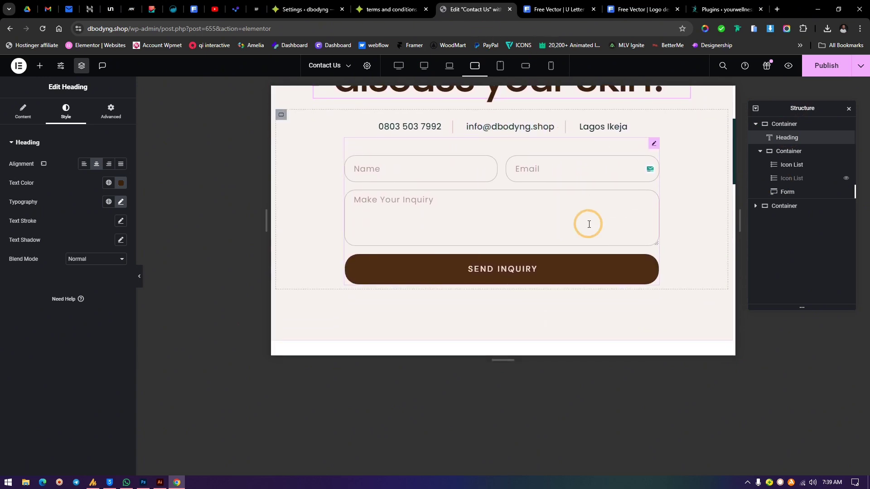
scroll(667, 247, "up", 5)
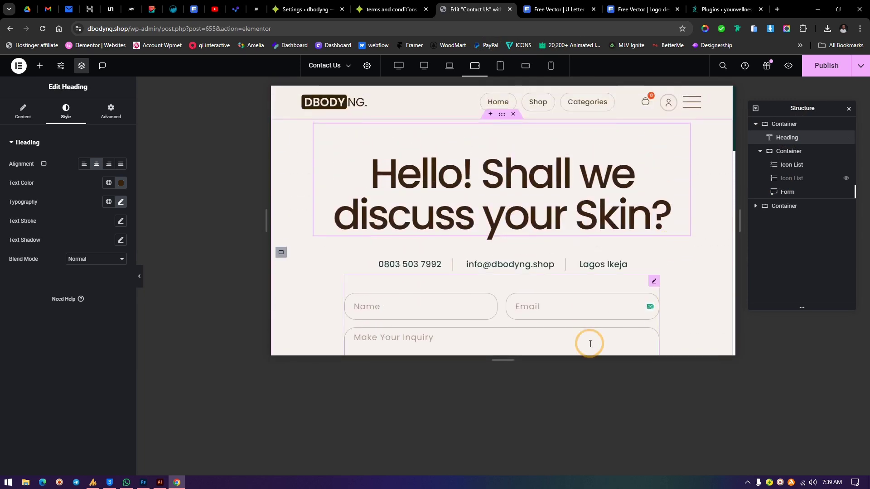
Extend the preview down to the Send Inquiry button, then switch to Tablet Portrait.
left_click_drag(494, 410, 480, 330)
scroll(491, 225, "down", 3)
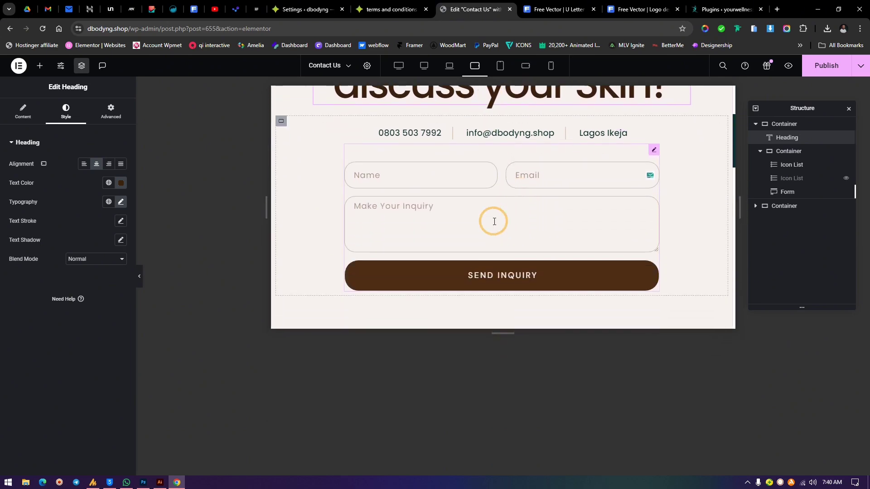
scroll(540, 246, "up", 3)
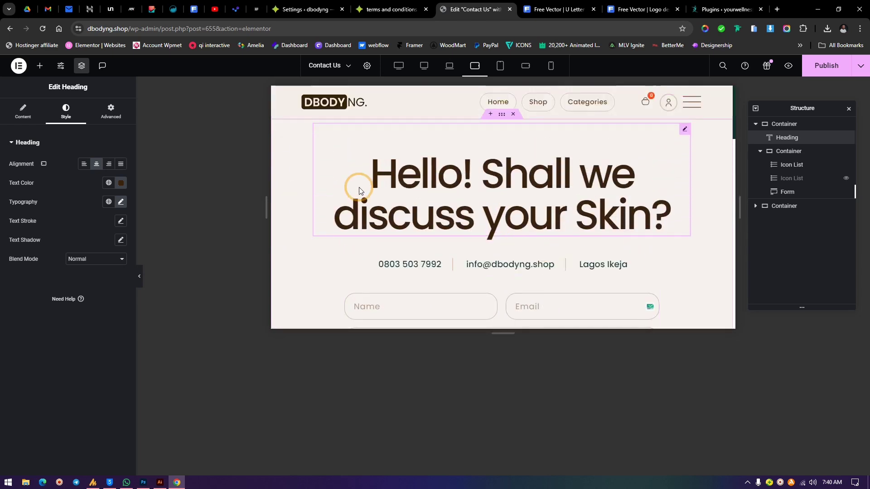
left_click(501, 66)
Preview Mobile Landscape in a shorter frame and scroll through the page.
left_click(525, 67)
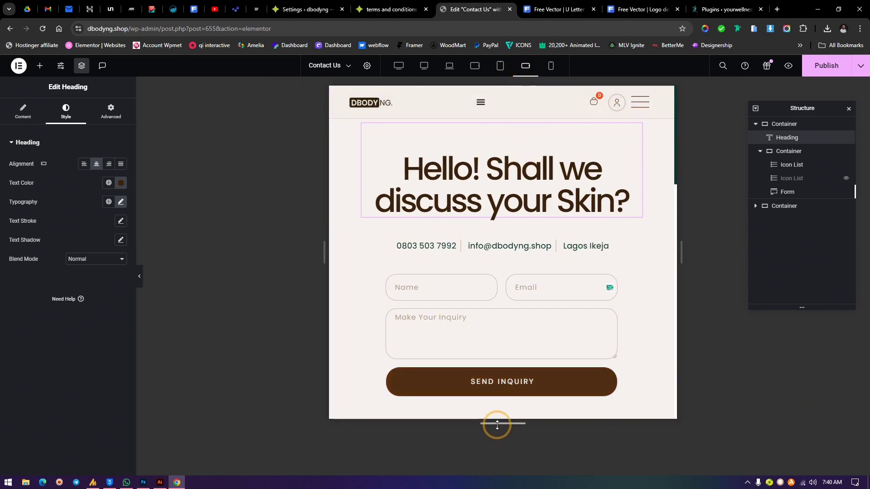
left_click_drag(497, 425, 500, 273)
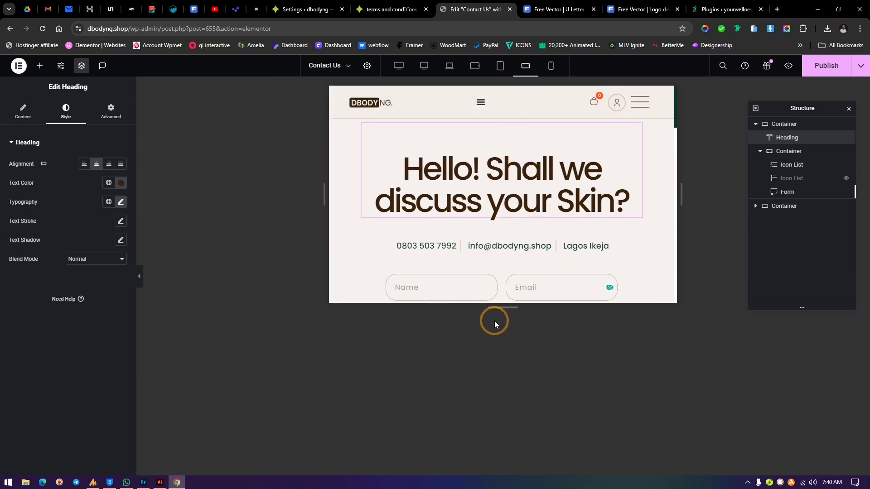
scroll(520, 253, "down", 5)
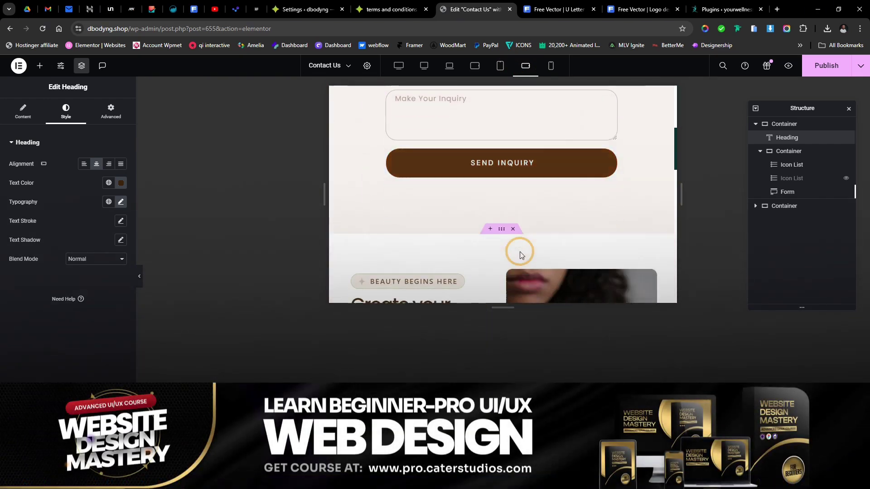
scroll(520, 253, "down", 10)
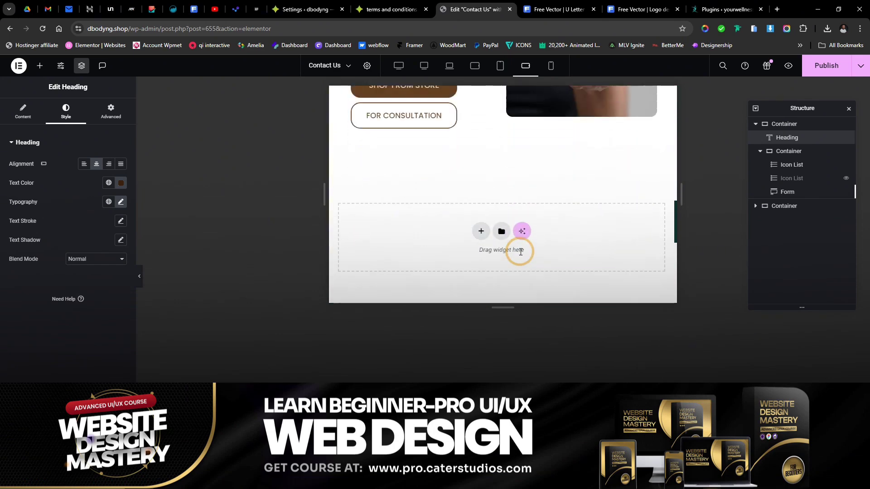
scroll(520, 252, "up", 8)
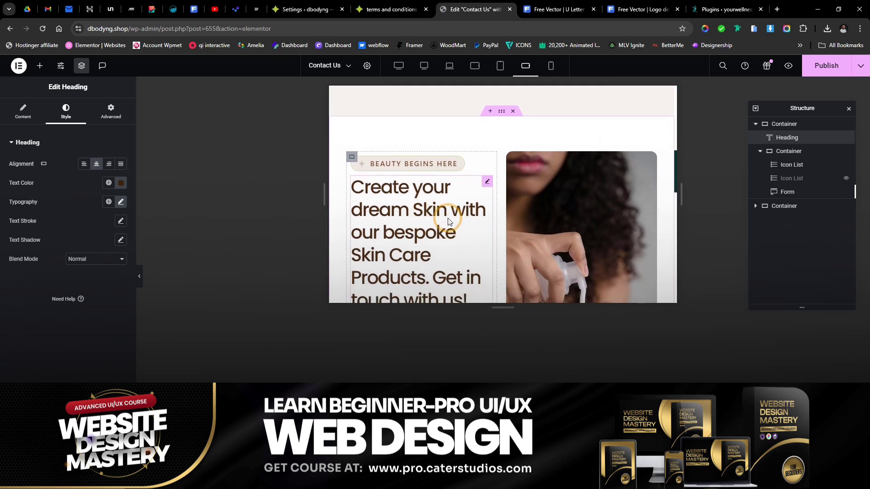
scroll(526, 213, "up", 10)
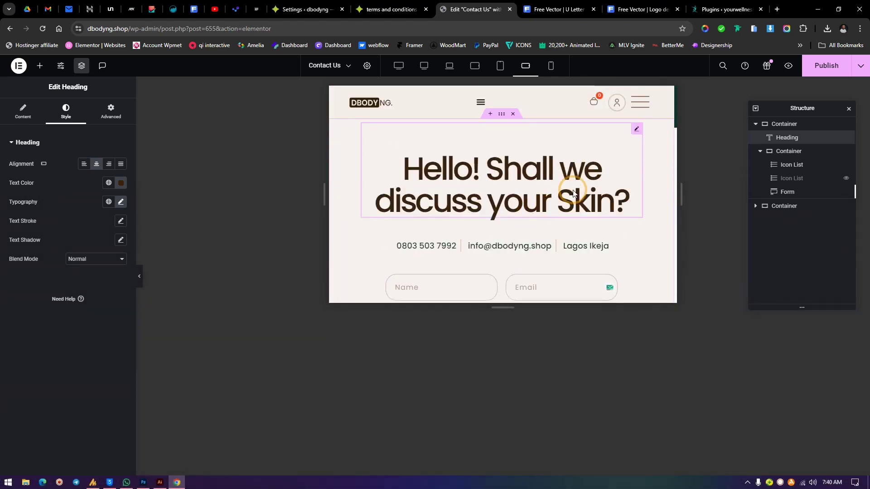
Check the Mobile Portrait layout, return to Desktop, and publish the Contact Us page.
left_click(552, 67)
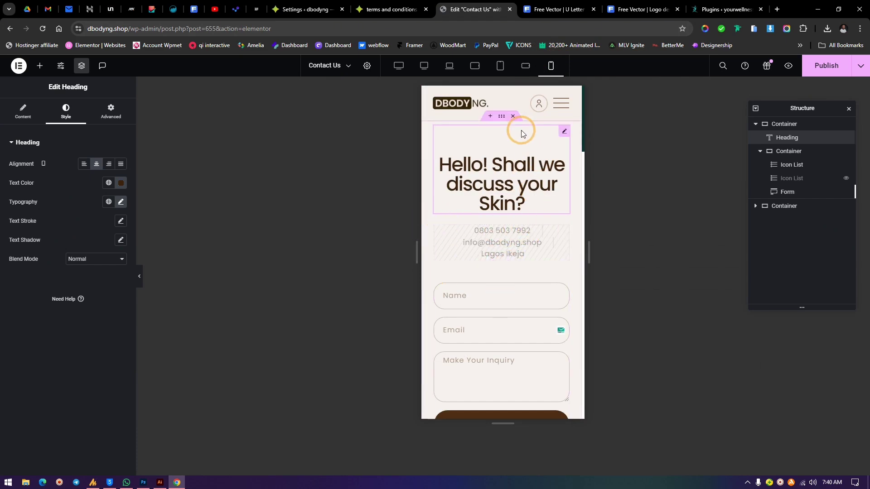
scroll(521, 237, "down", 5)
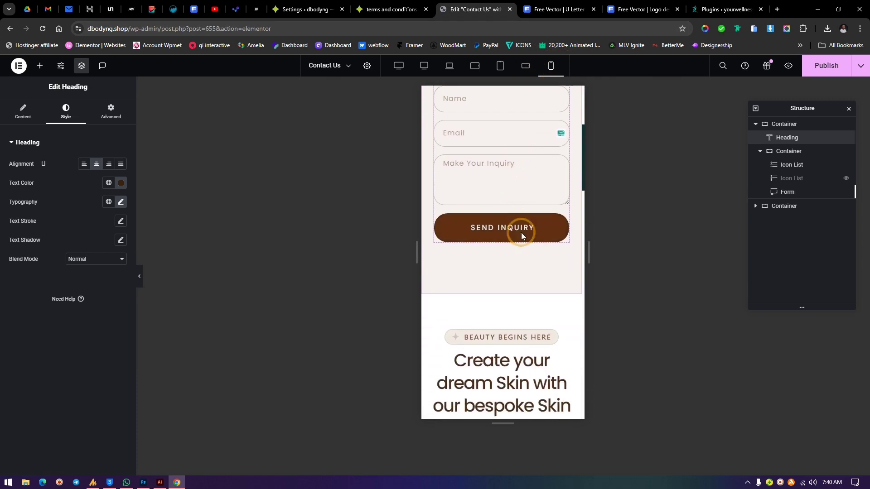
scroll(520, 229, "up", 5)
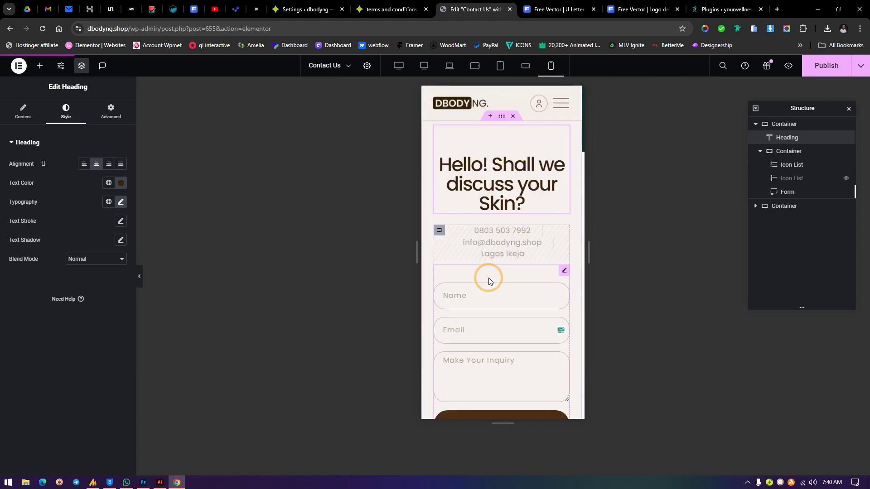
left_click(404, 69)
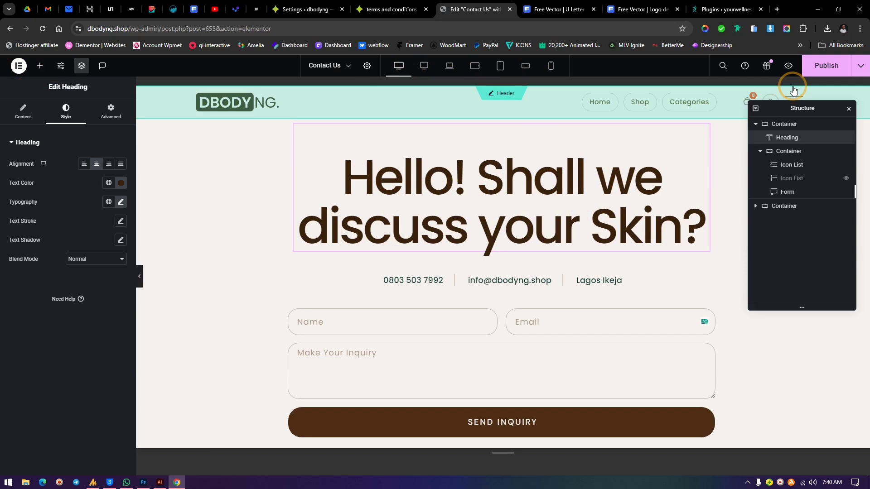
left_click(849, 111)
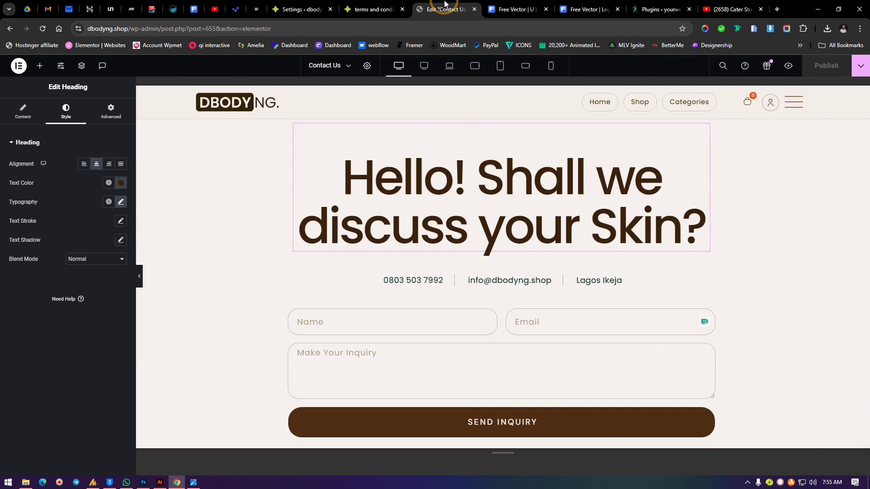
left_click(734, 9)
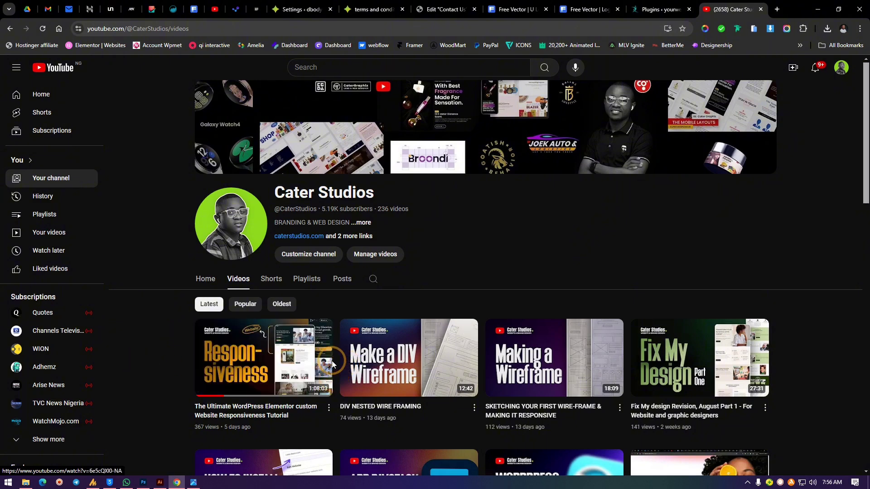
mouse_move(255, 359)
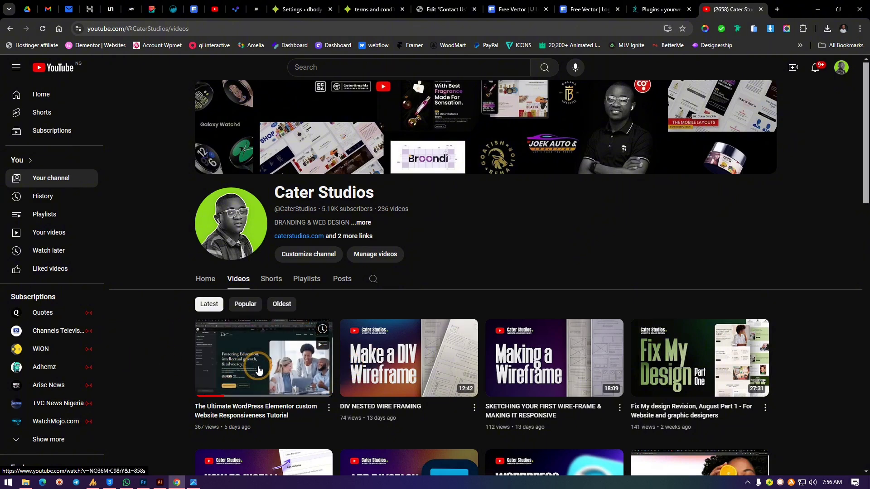